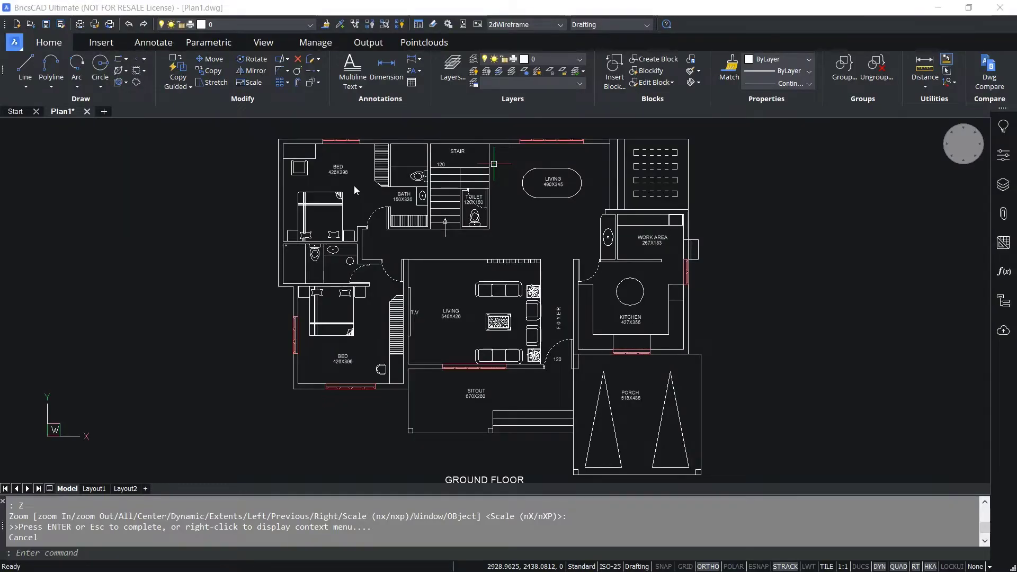
scroll(354, 185, "up", 3)
middle_click_drag(346, 211, 367, 295)
scroll(315, 178, "up", 1)
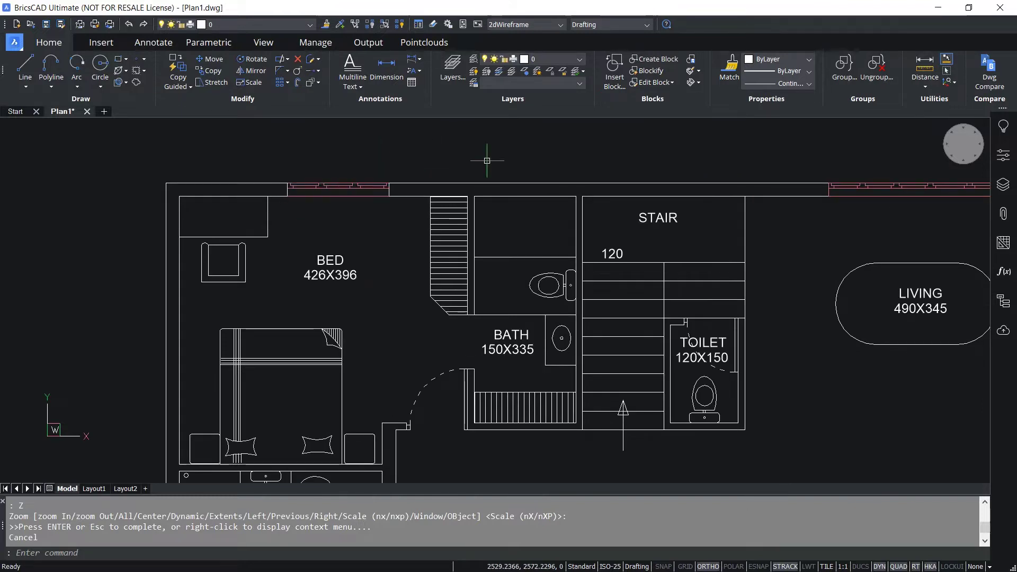
key("ctrl")
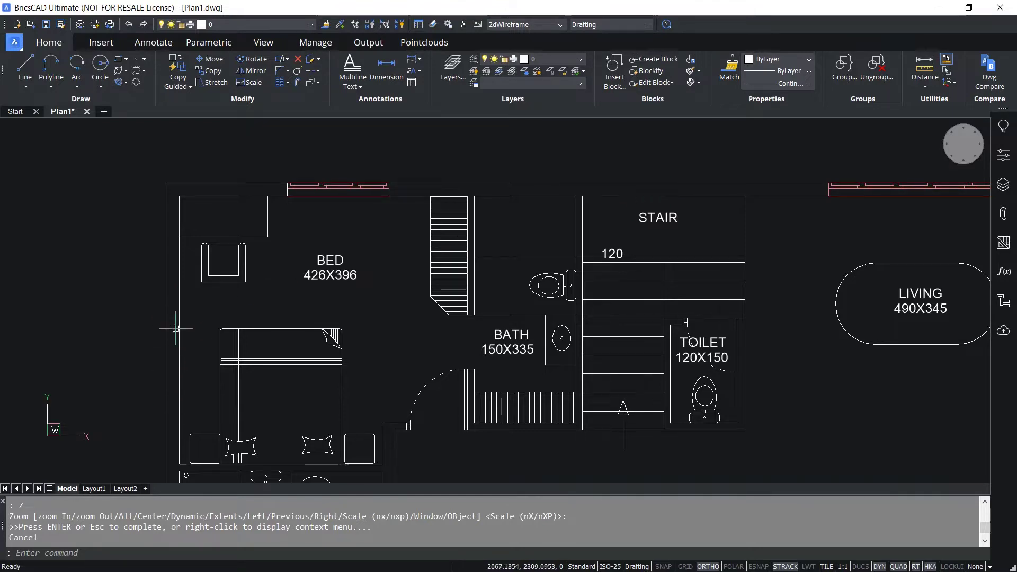
key("ctrl")
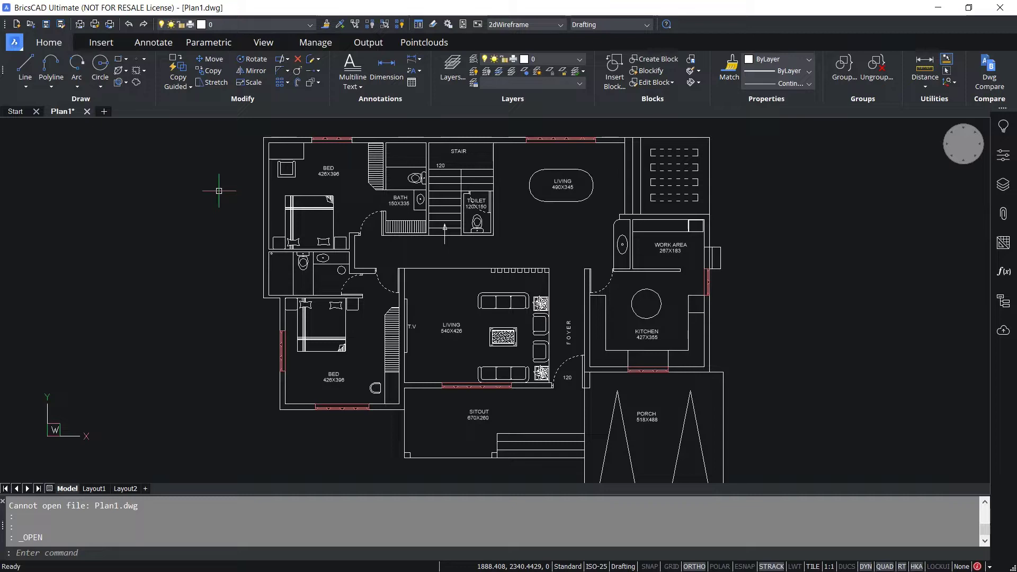
Step: Start a guided copy and enclose the window in the upper bedroom's outer wall, above the BED label, in a rectangular selection
middle_click_drag(370, 233, 378, 286)
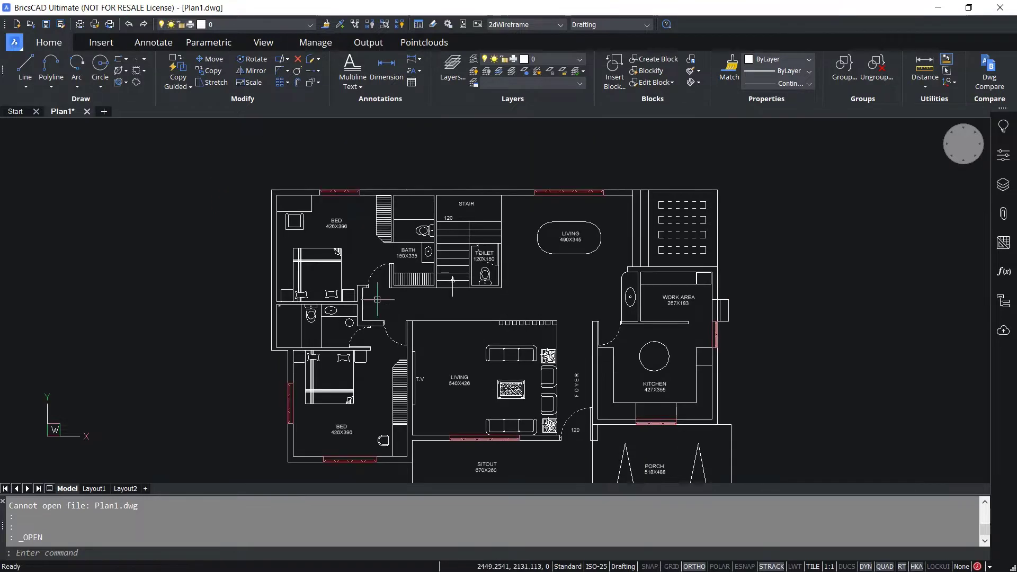
scroll(358, 213, "up", 2)
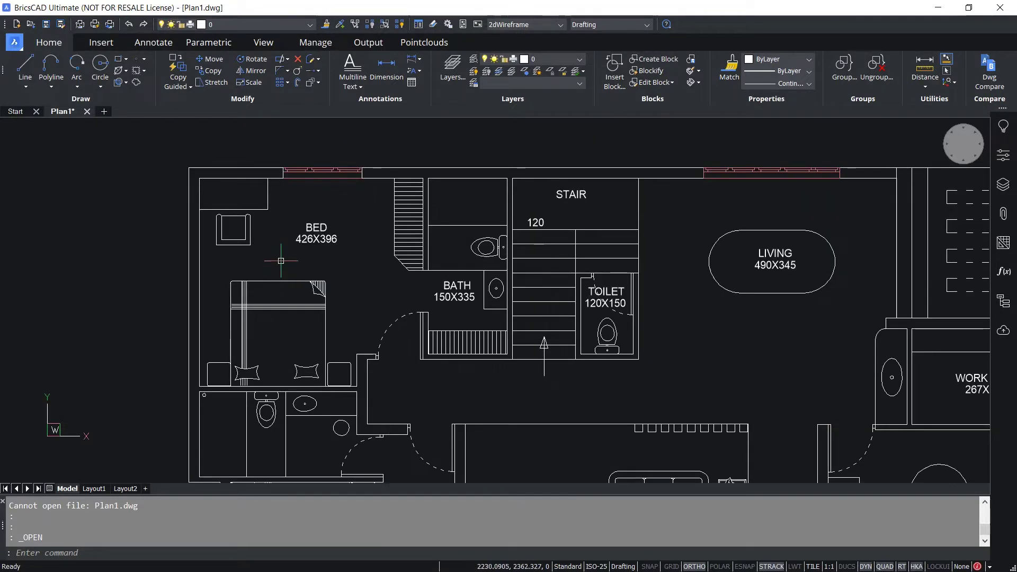
left_click(177, 82)
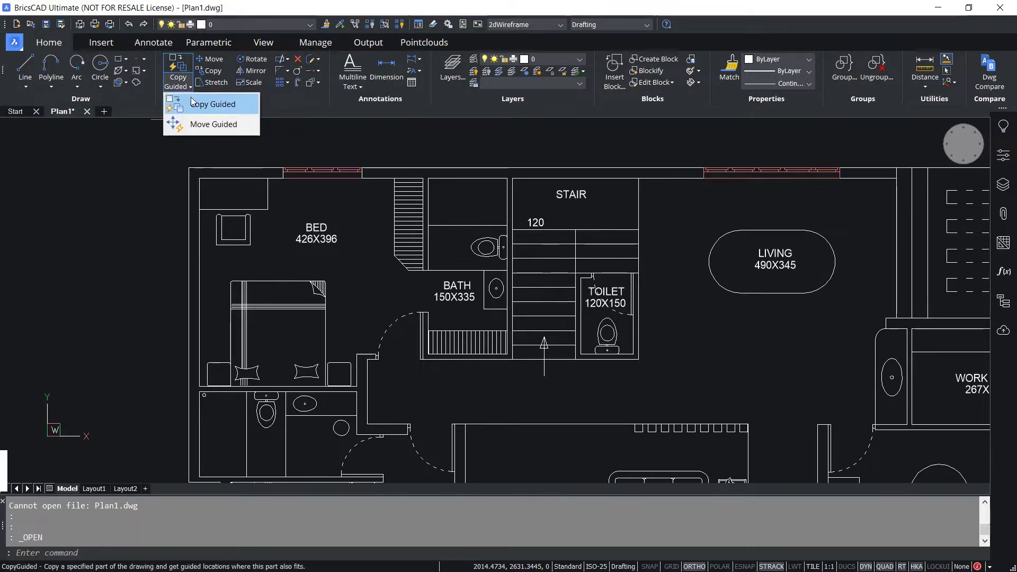
left_click(212, 104)
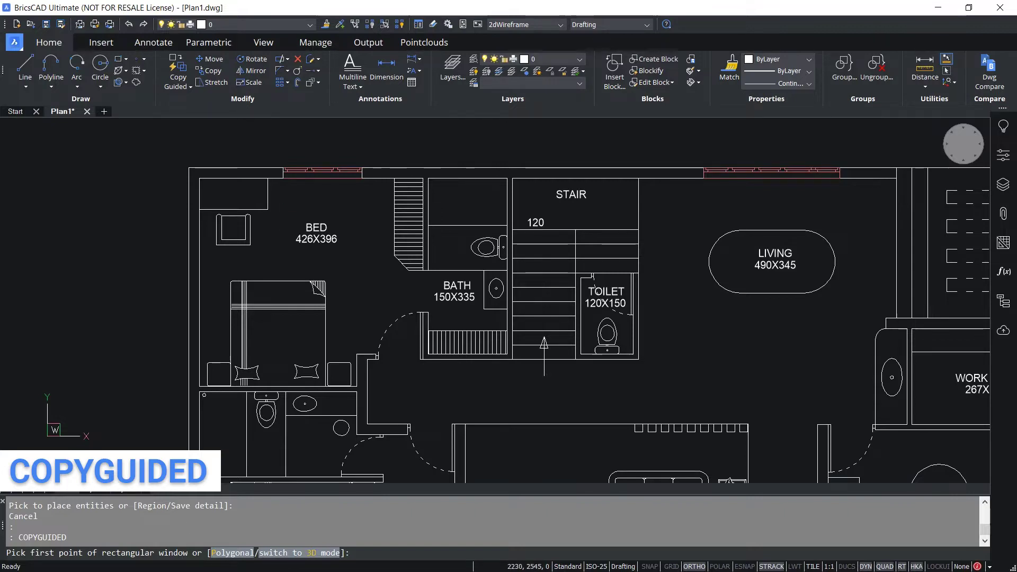
left_click(275, 154)
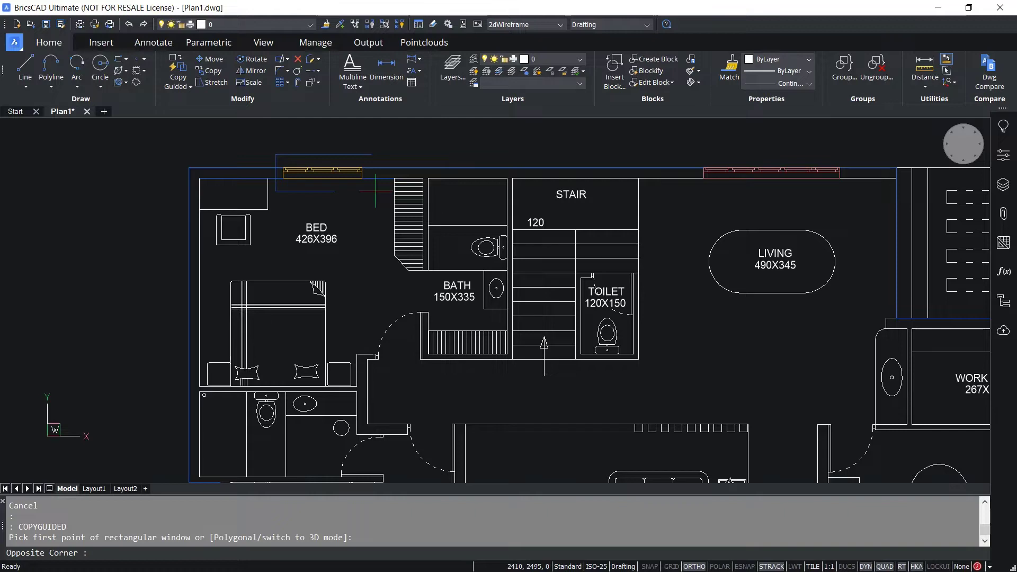
left_click(374, 190)
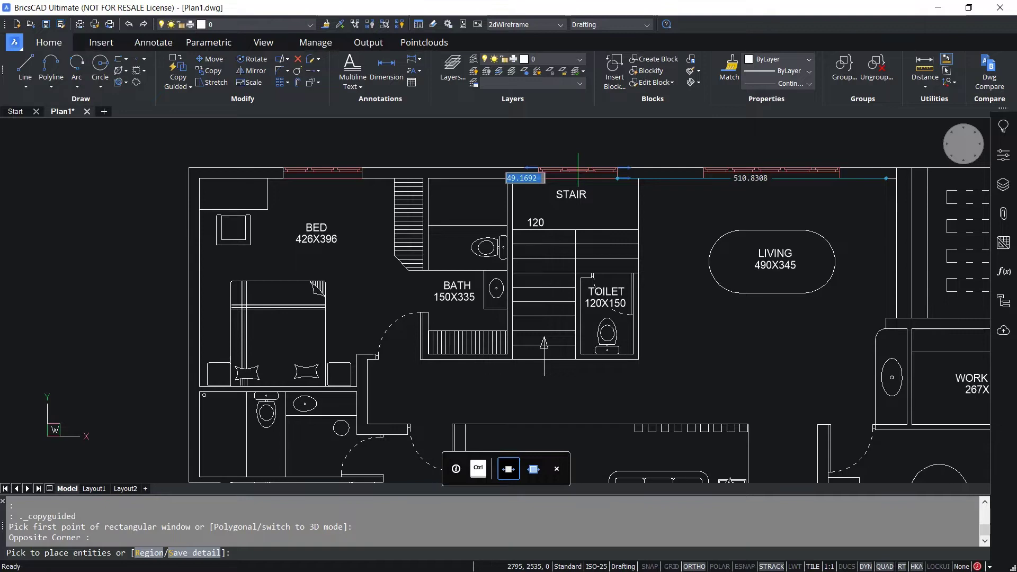
Step: Place copies of the window in the outer wall above the stair and in the side wall of the upper bedroom
key("Tab")
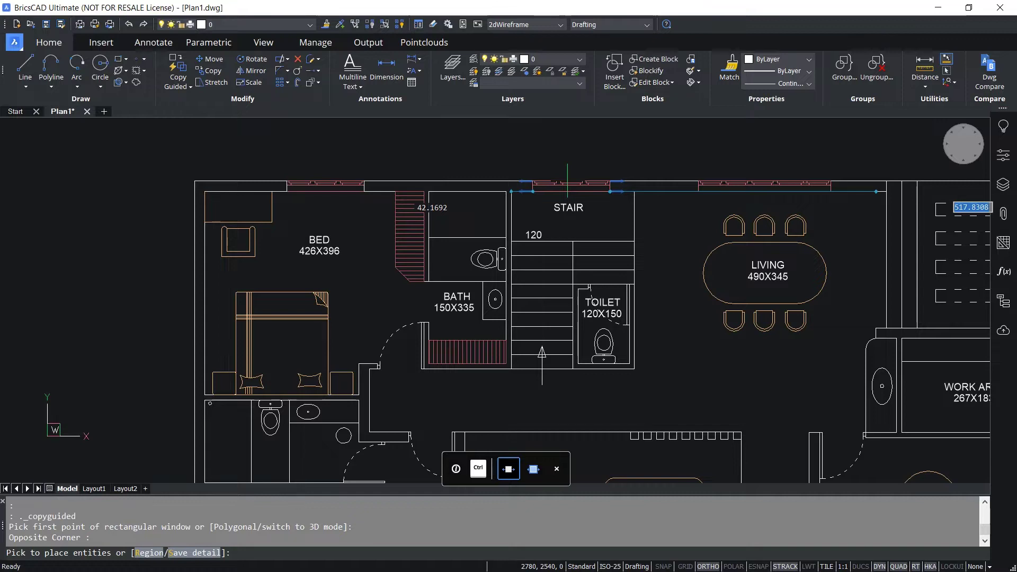
scroll(567, 190, "up", 5)
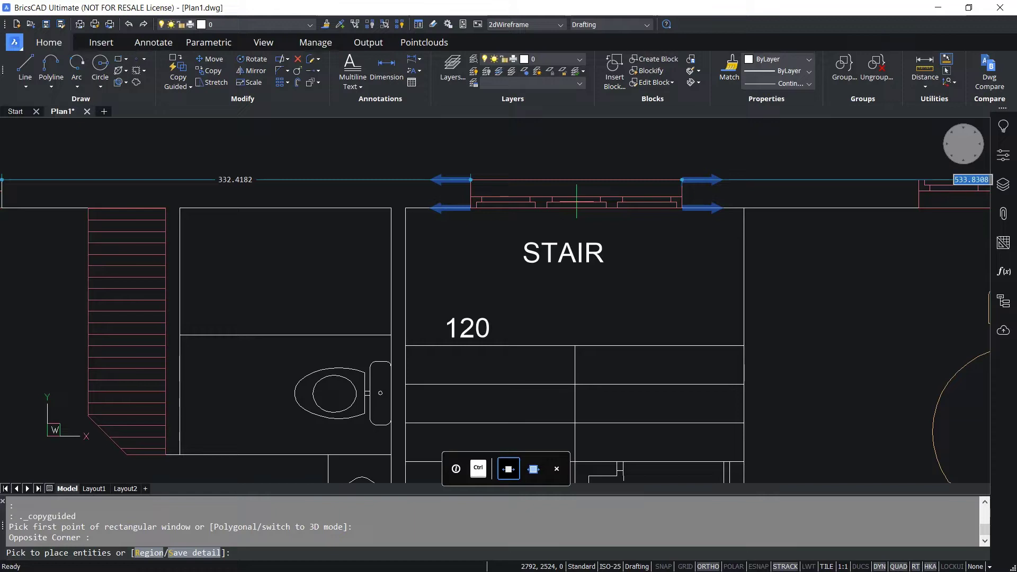
scroll(577, 179, "down", 5)
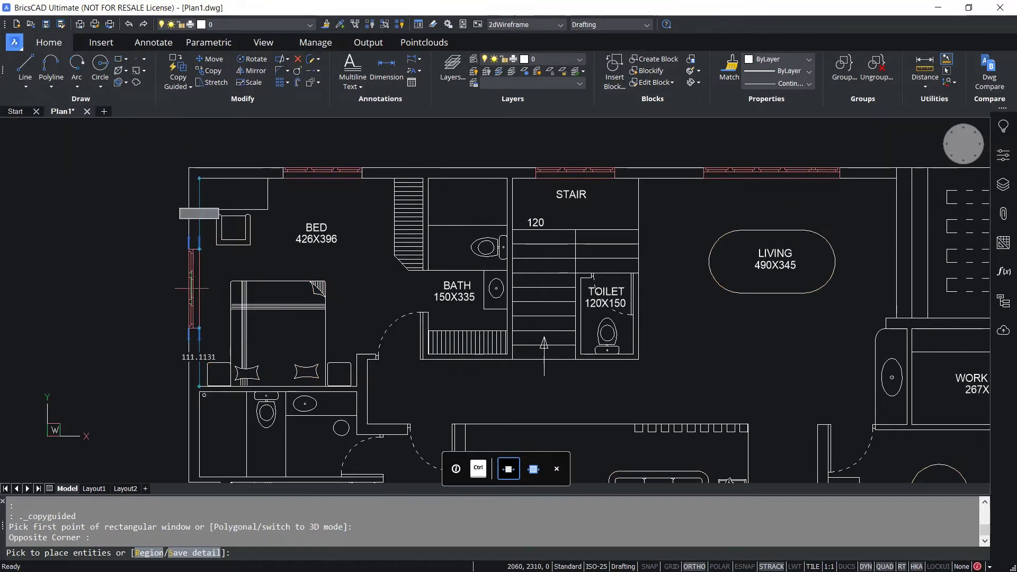
key("ctrl")
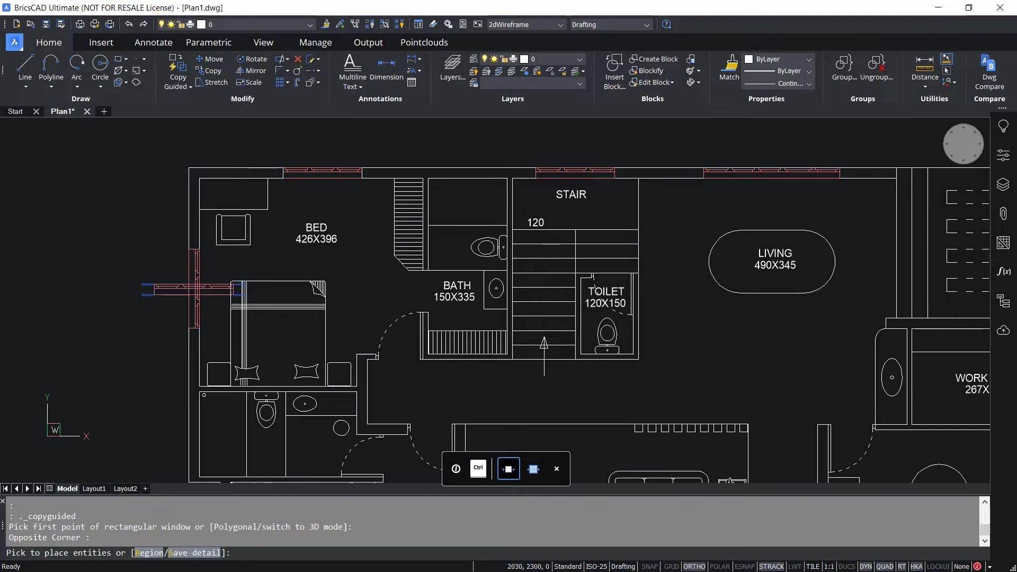
key("Escape")
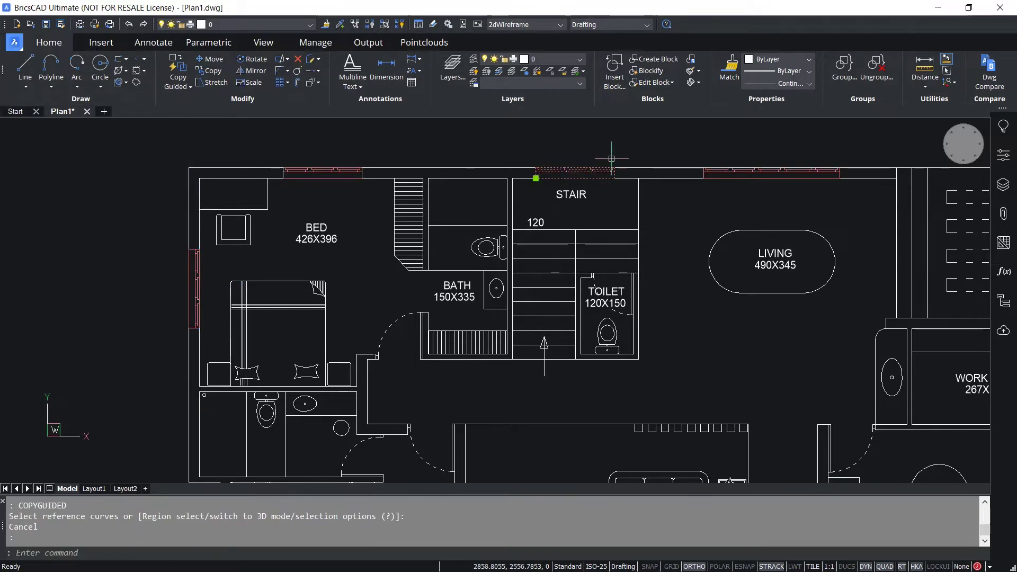
Step: Erase the copied windows from the wall above the stair and from the side wall of the upper bedroom
type("e")
key("Return")
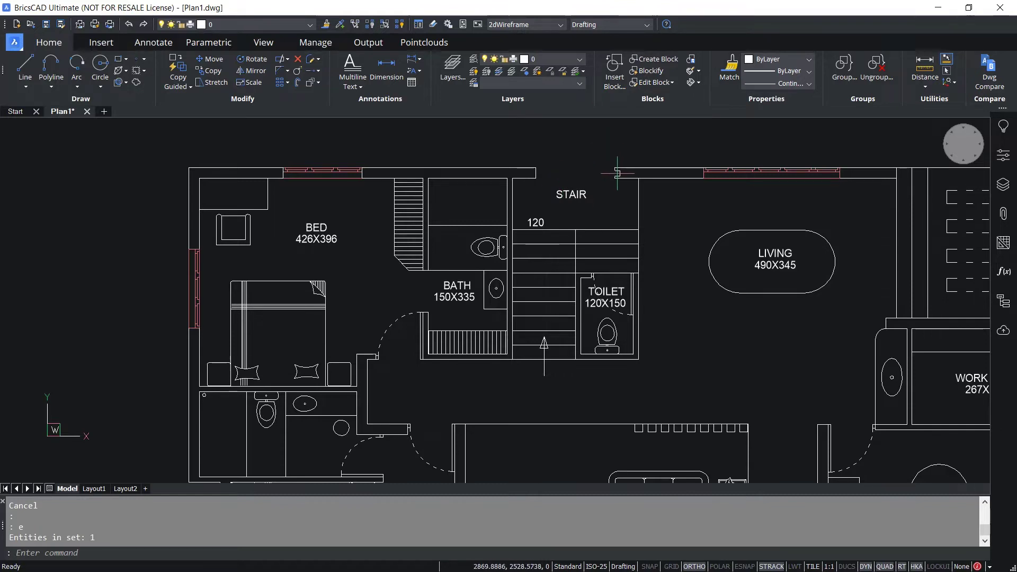
key("Escape")
left_click(186, 283)
type("e")
key("Return")
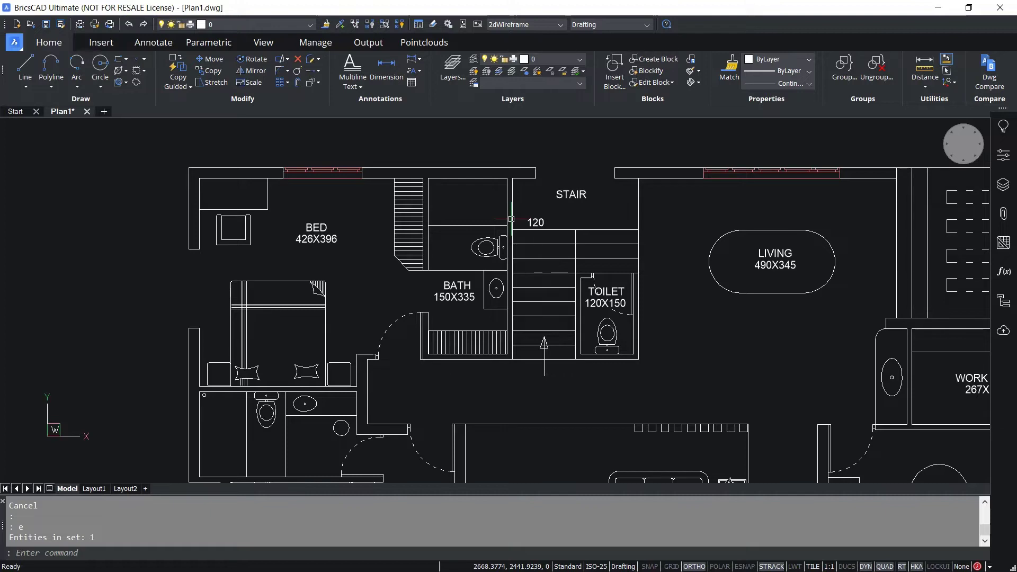
type("z")
key("Return")
key("Return")
left_click_drag(511, 219, 599, 252)
key("Escape")
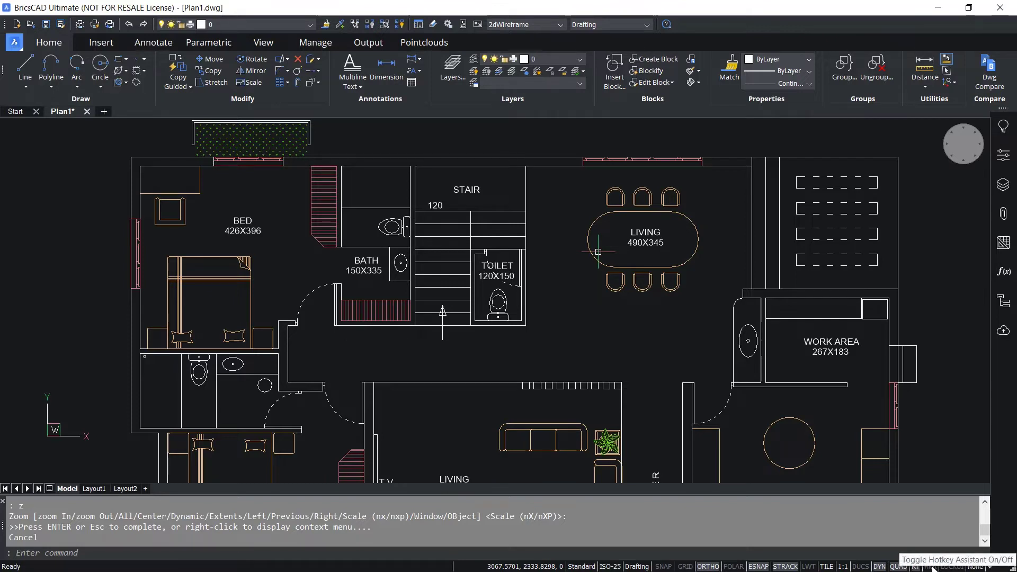
key("Escape")
key("Escape")
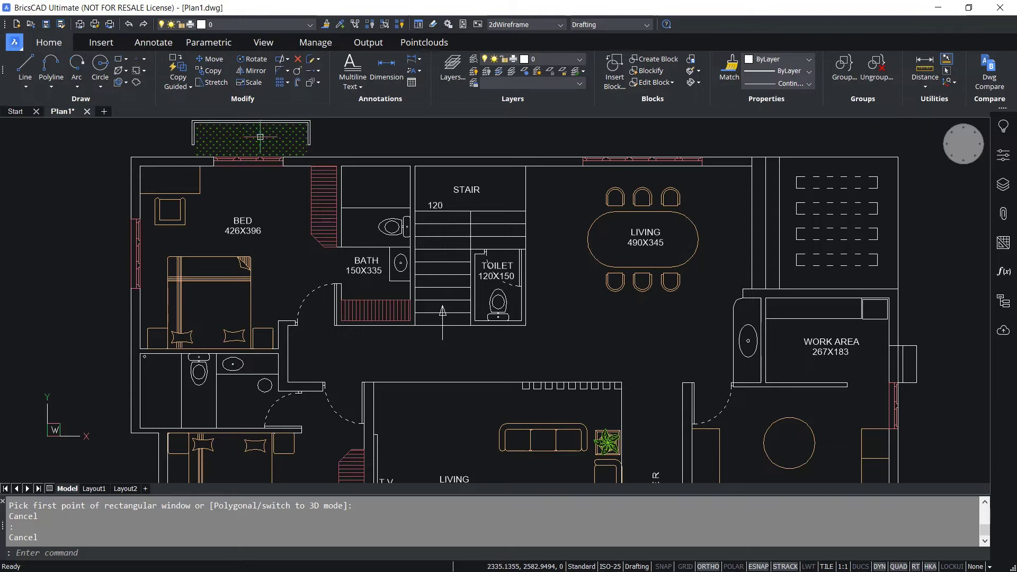
Step: Start a guided copy of the upper bedroom's window, with a rectangular selection that includes part of the grass hatch outside it
mouse_move(235, 193)
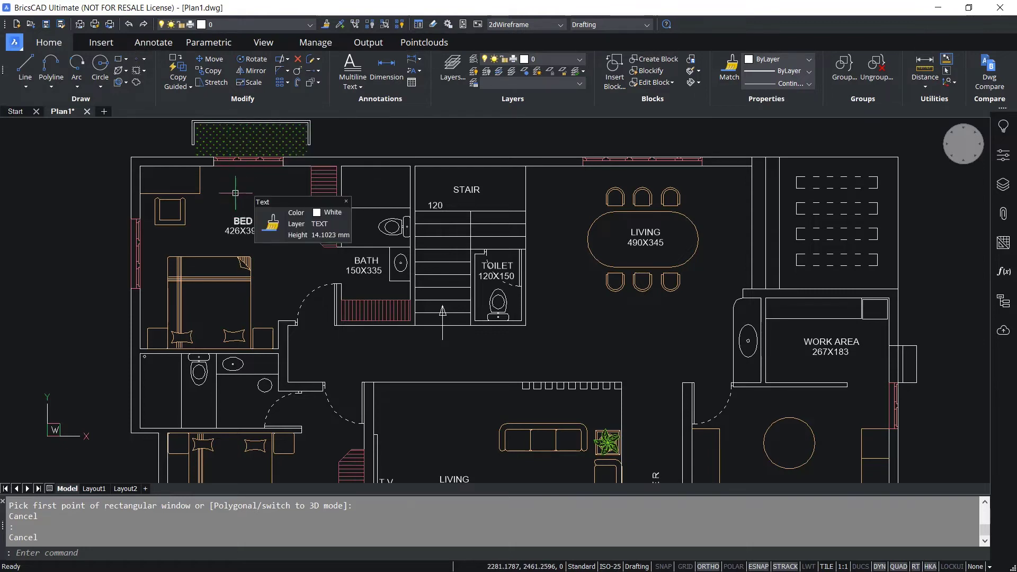
mouse_move(253, 142)
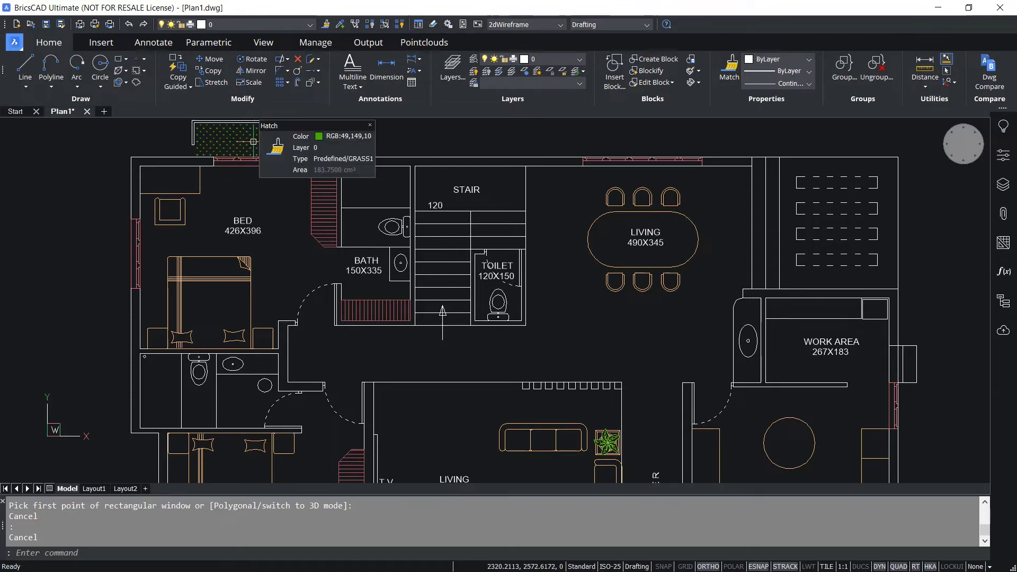
mouse_move(248, 216)
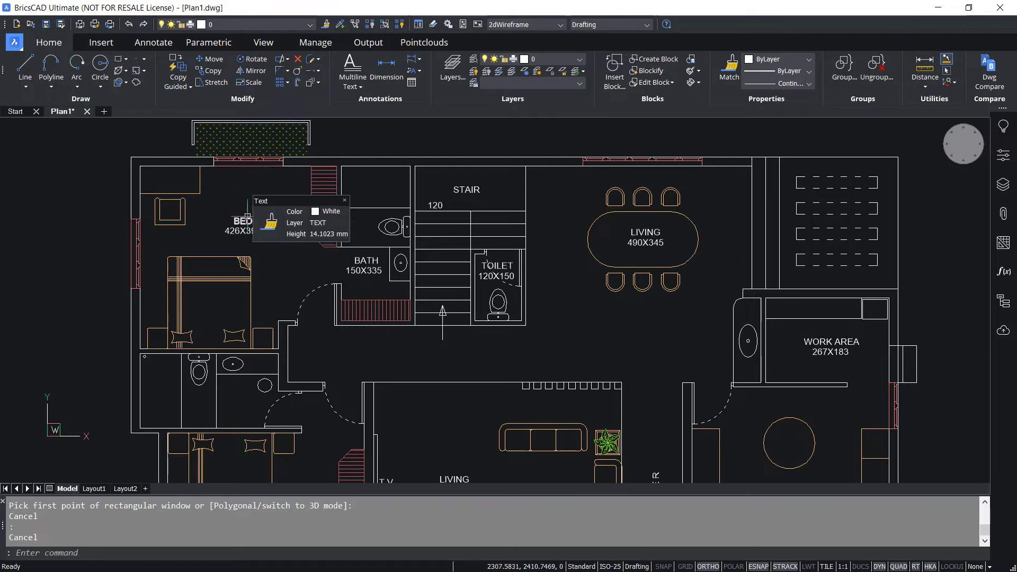
left_click(184, 85)
left_click(195, 105)
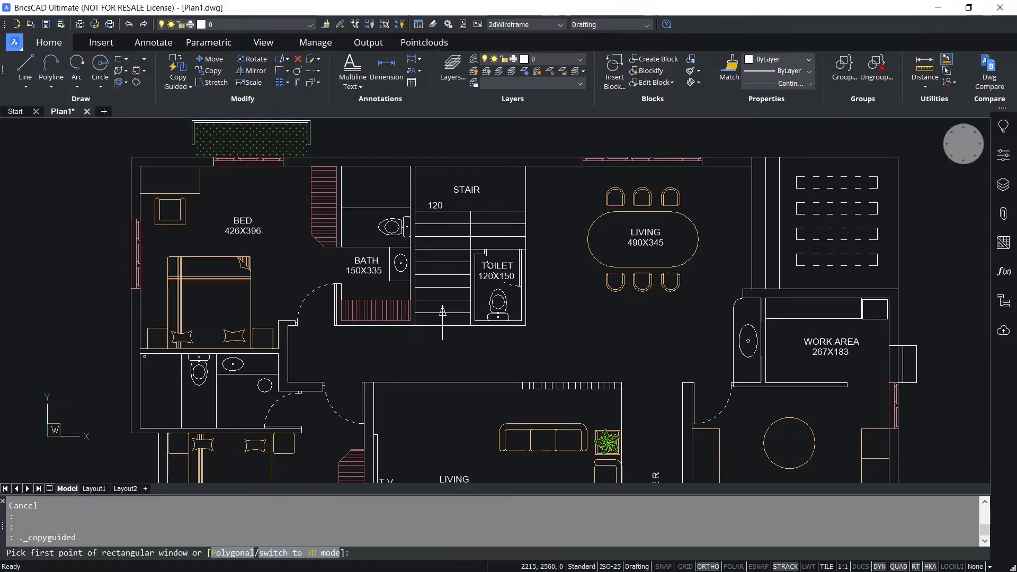
left_click(201, 142)
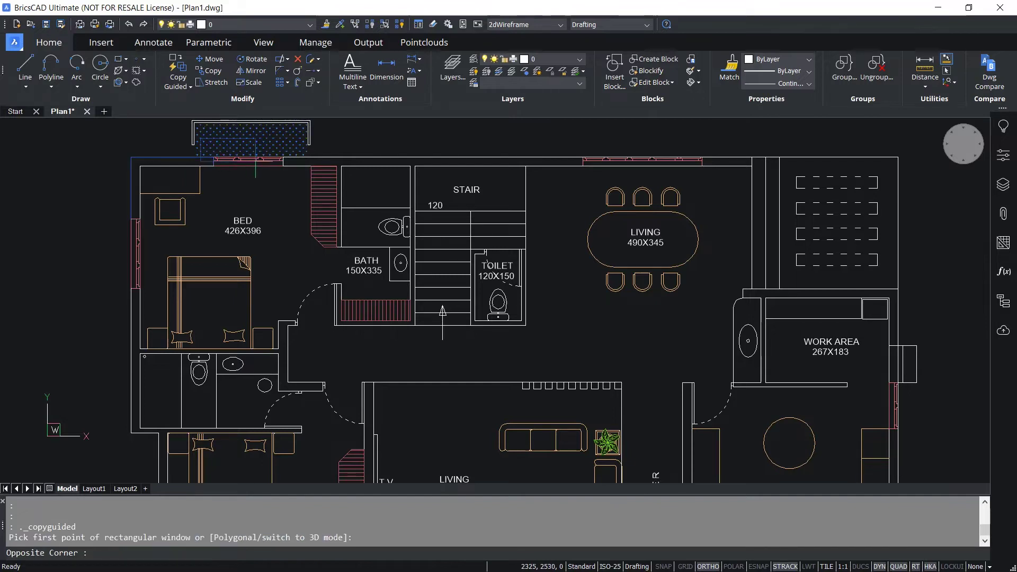
left_click(300, 179)
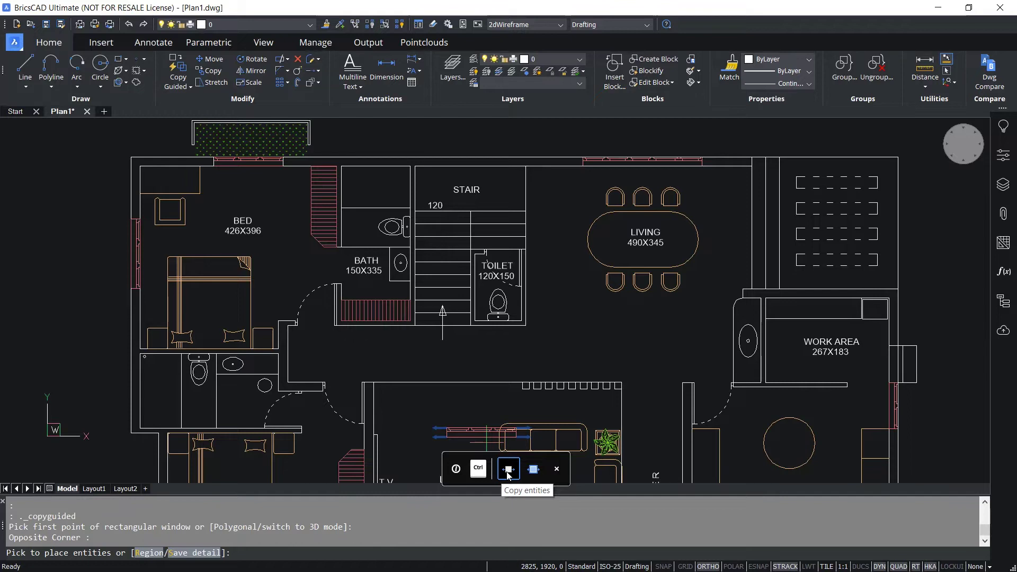
Step: Place the window with its hatch in the wall above the stair in Region mode, and only the window beside the lower bathroom in Entities mode
key("ctrl")
key("ctrl")
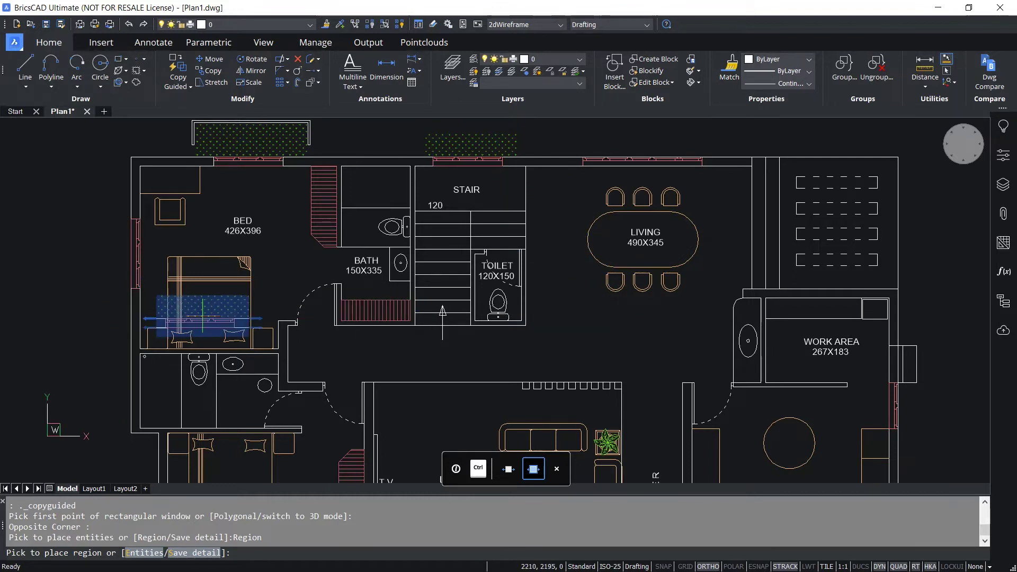
key("ctrl")
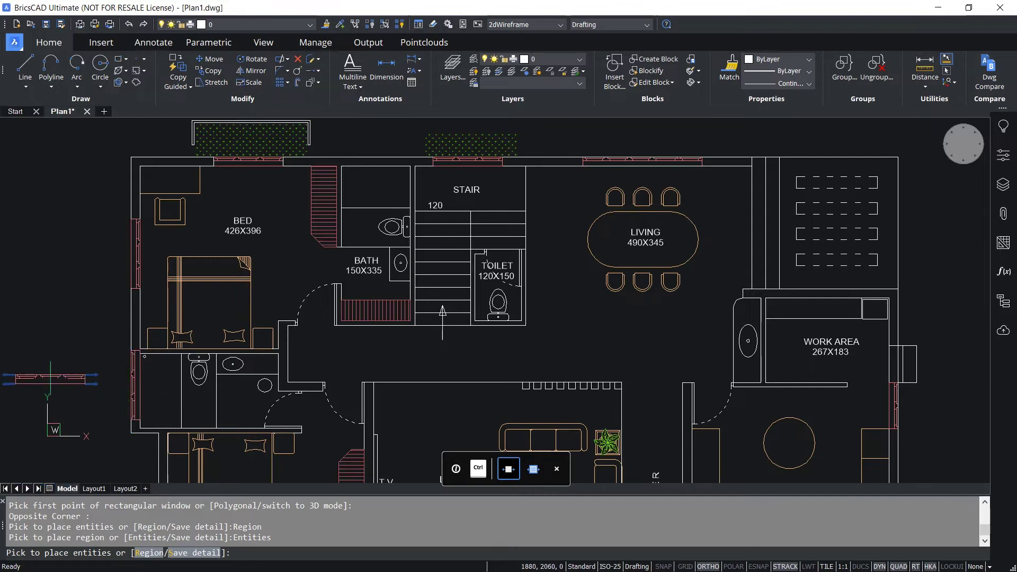
key("Escape")
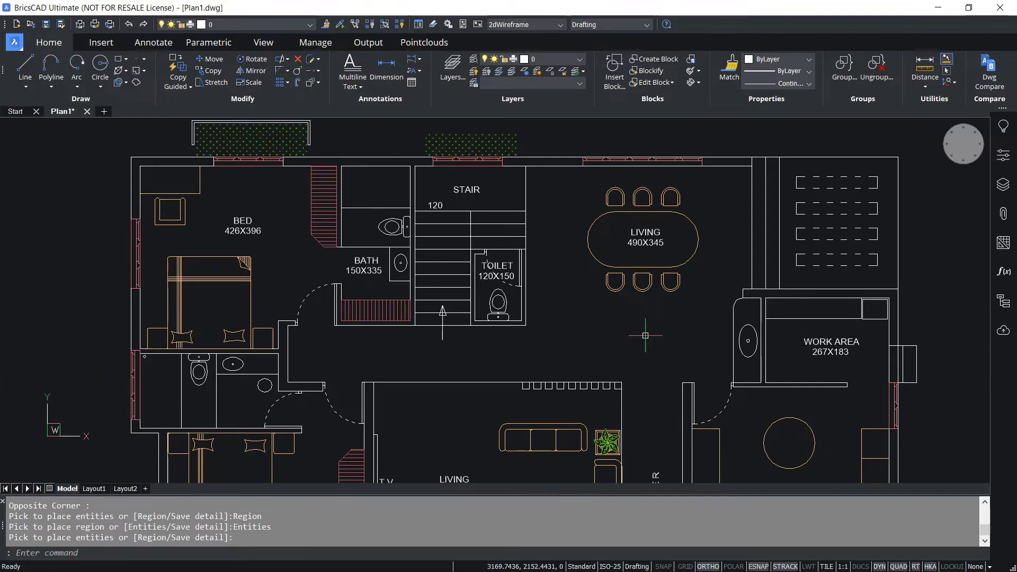
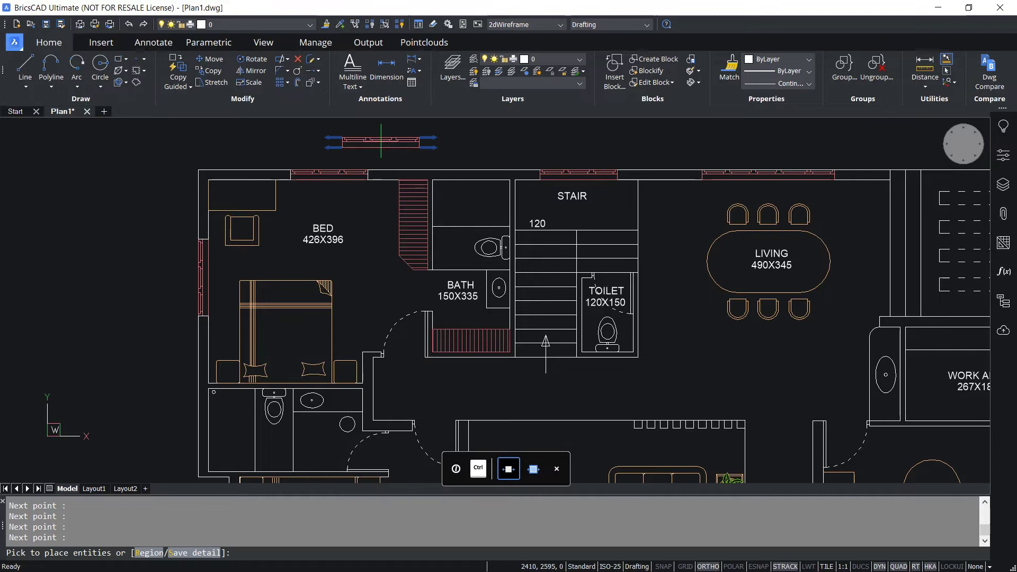
Step: Start a new guided copy and enclose the lower bedroom's chair and the adjacent wardrobe edge in a rectangular selection
key("Escape")
scroll(344, 138, "down", 5)
left_click(178, 66)
left_click(189, 86)
left_click(191, 104)
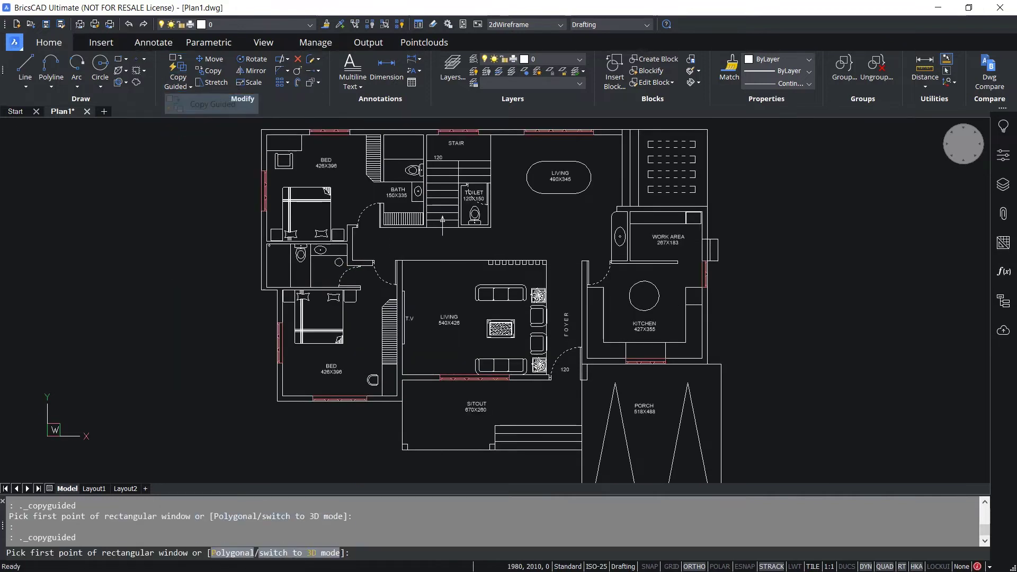
scroll(389, 384, "up", 4)
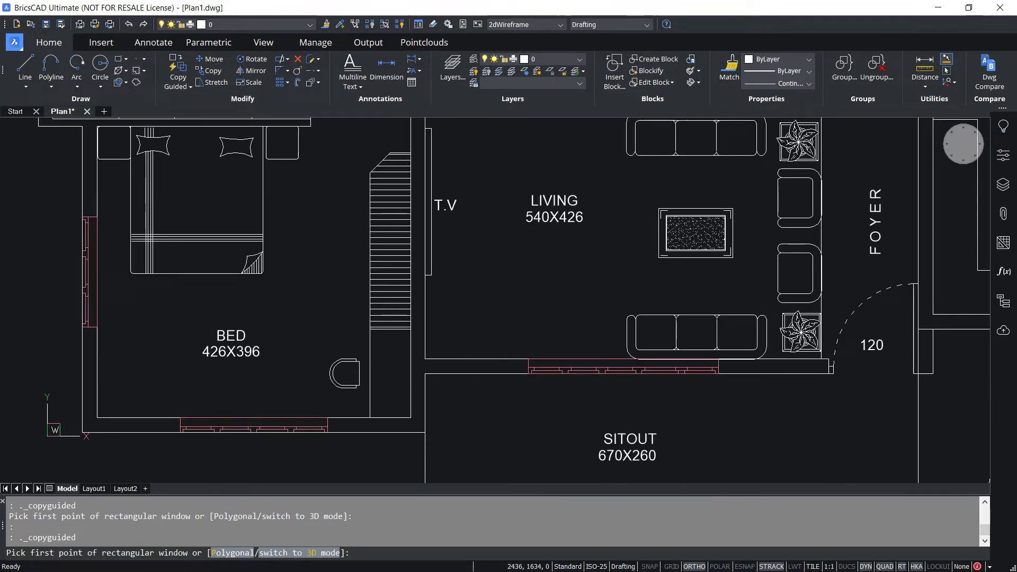
left_click(336, 363)
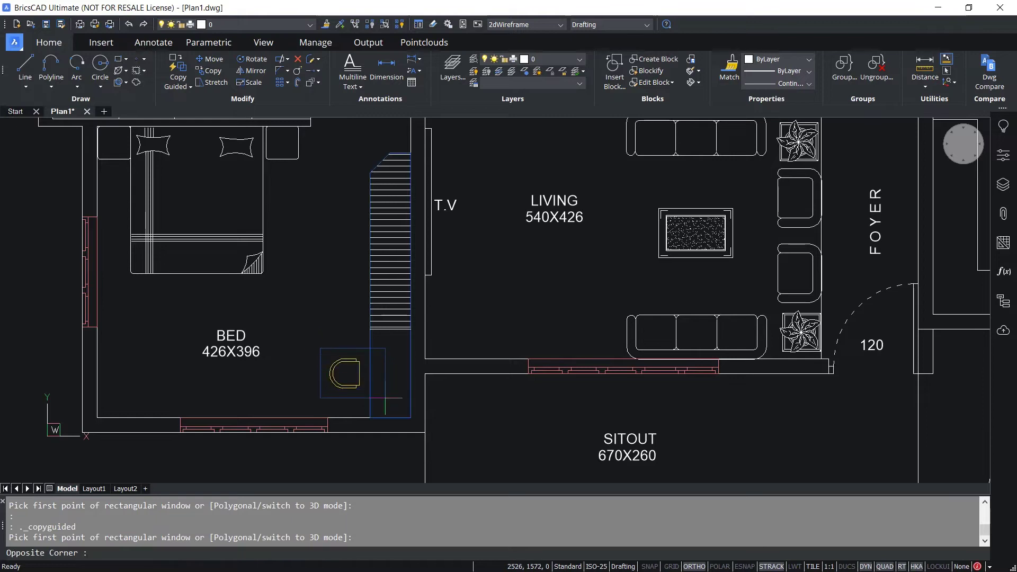
left_click(375, 385)
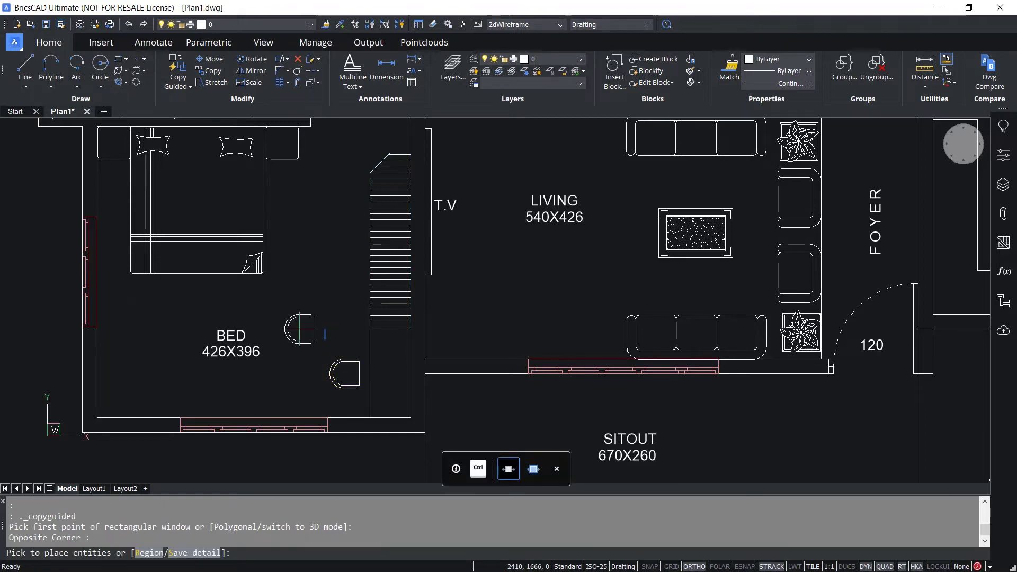
Step: Place three copies of the chair along the upper straight edge of the oval table in the 490X345 living room
scroll(299, 326, "up", 2)
scroll(350, 339, "down", 2)
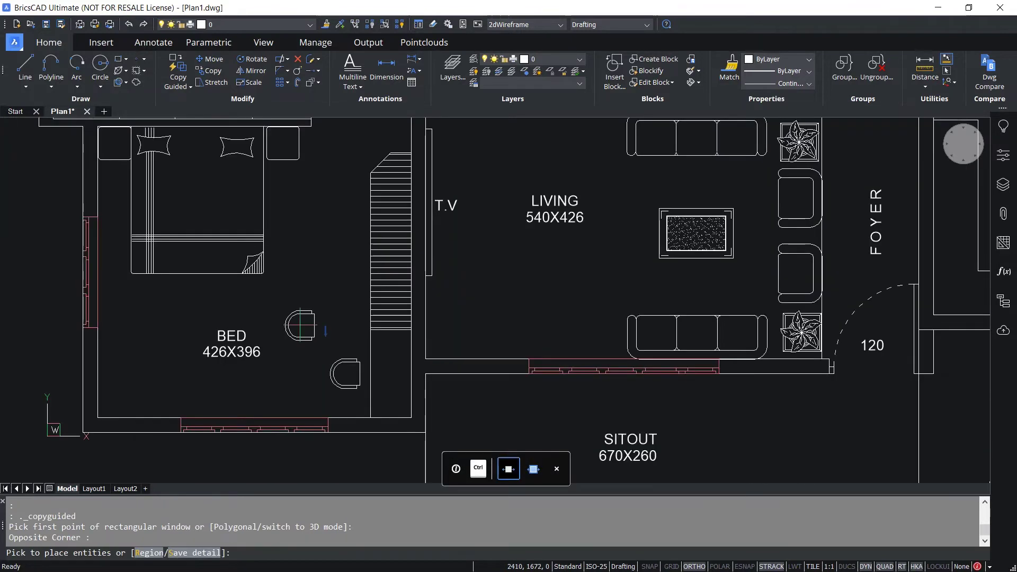
scroll(371, 339, "down", 1)
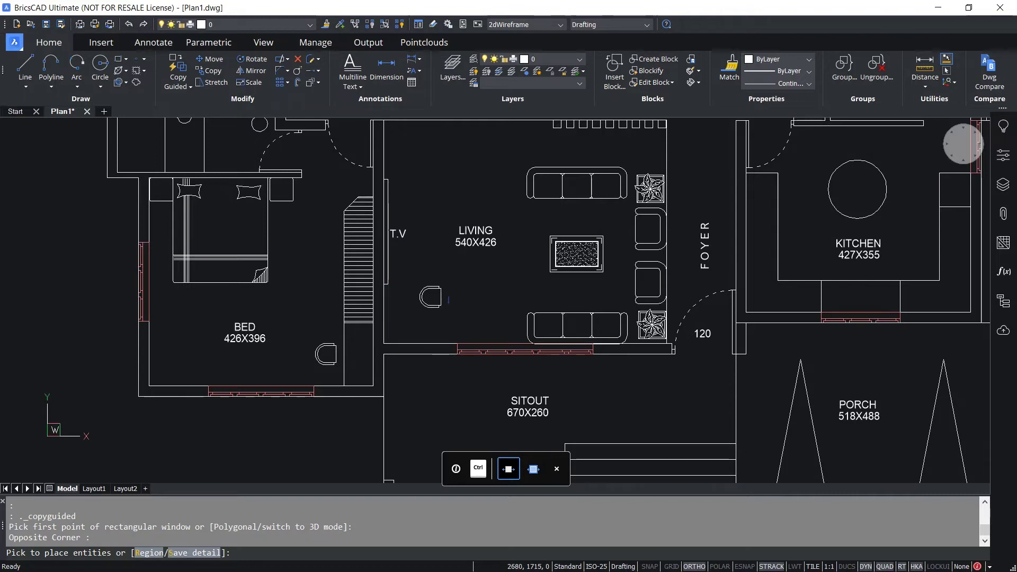
middle_click_drag(433, 299, 407, 399)
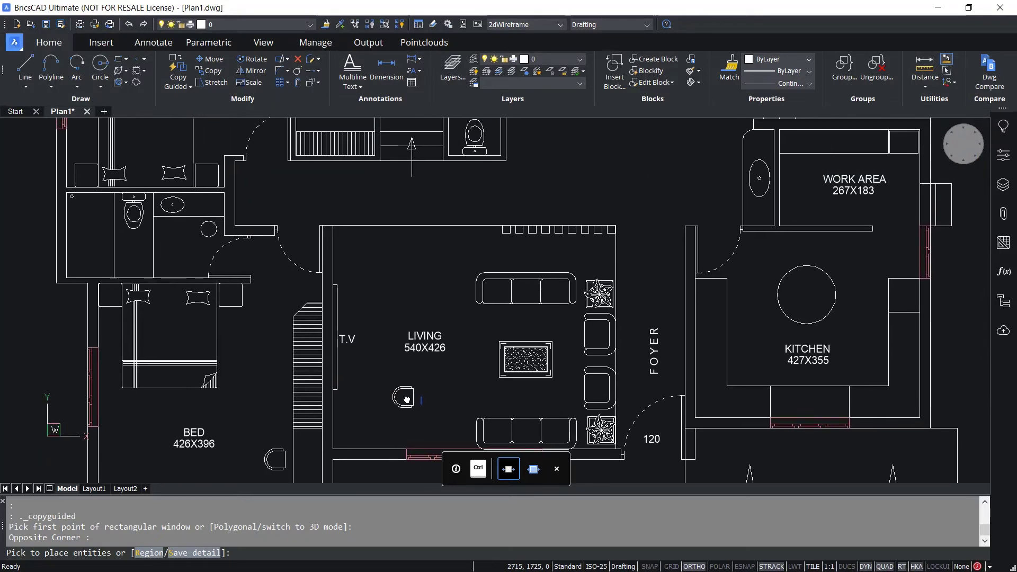
scroll(406, 399, "down", 2)
middle_click_drag(585, 218, 501, 326)
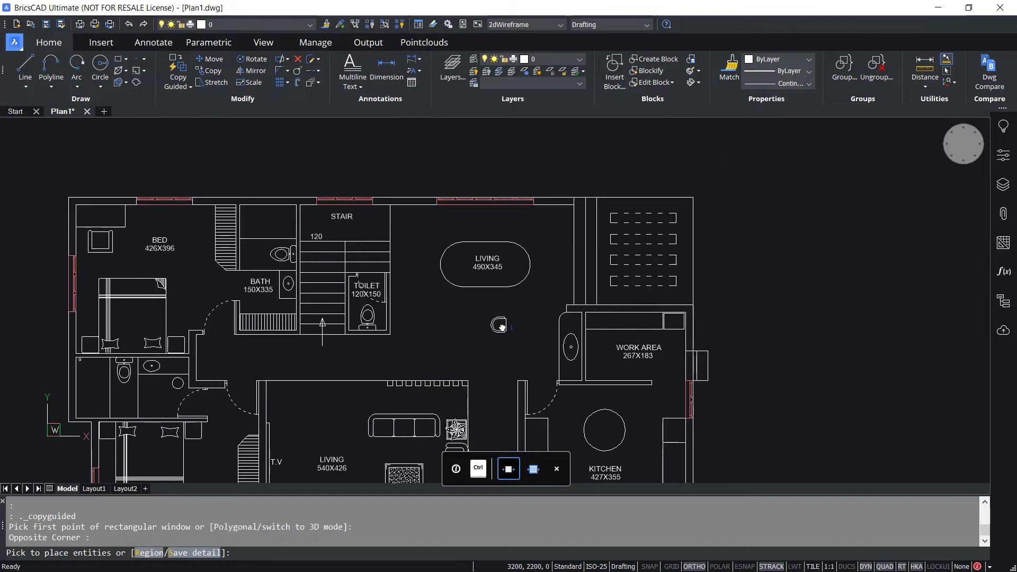
scroll(484, 222, "up", 3)
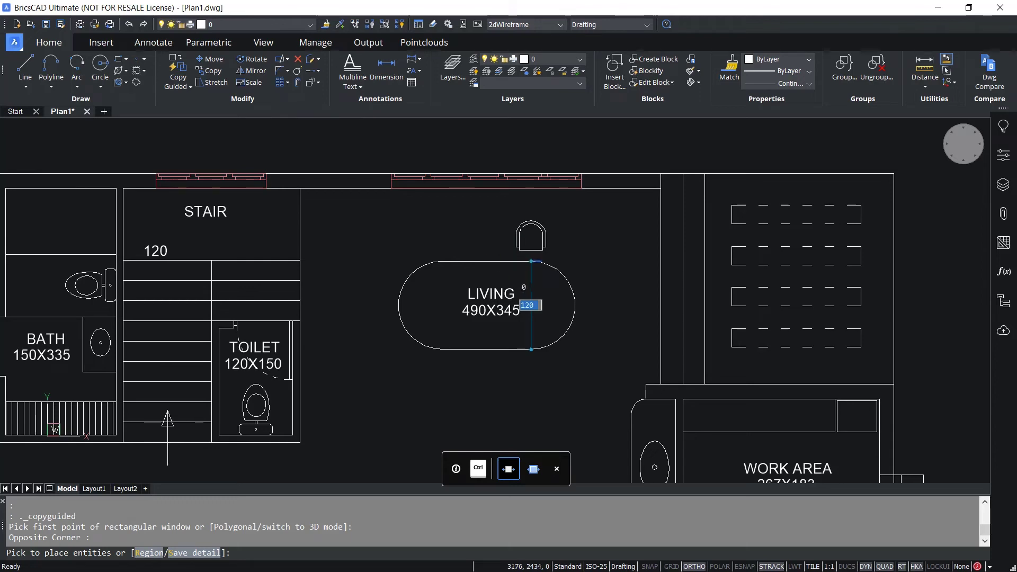
left_click(531, 261)
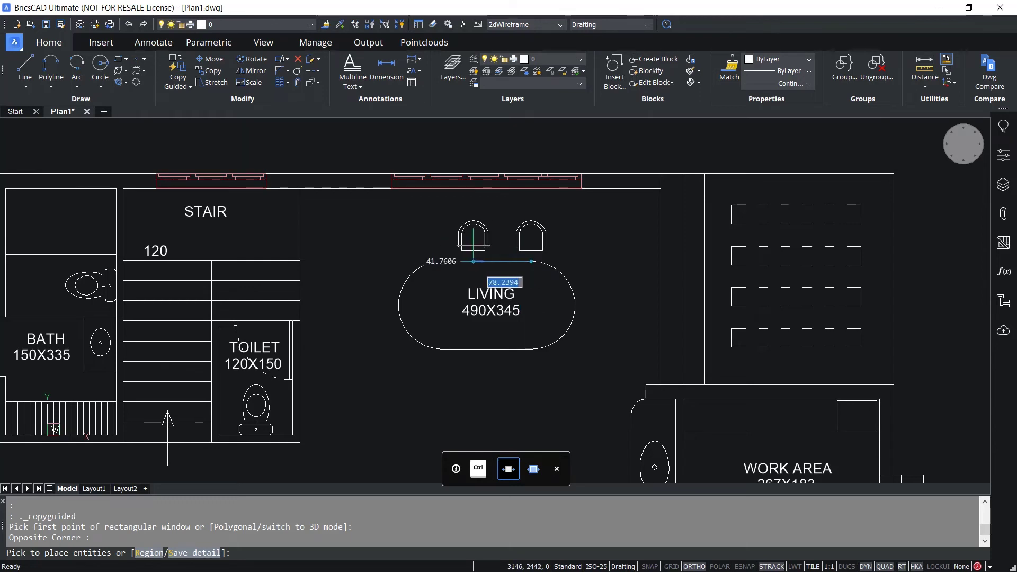
left_click(484, 261)
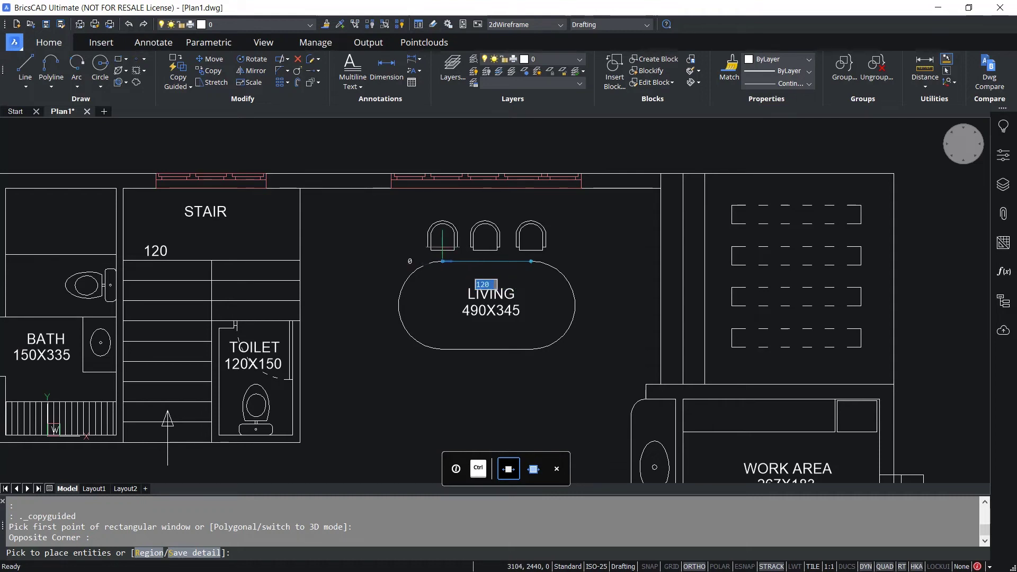
left_click(442, 261)
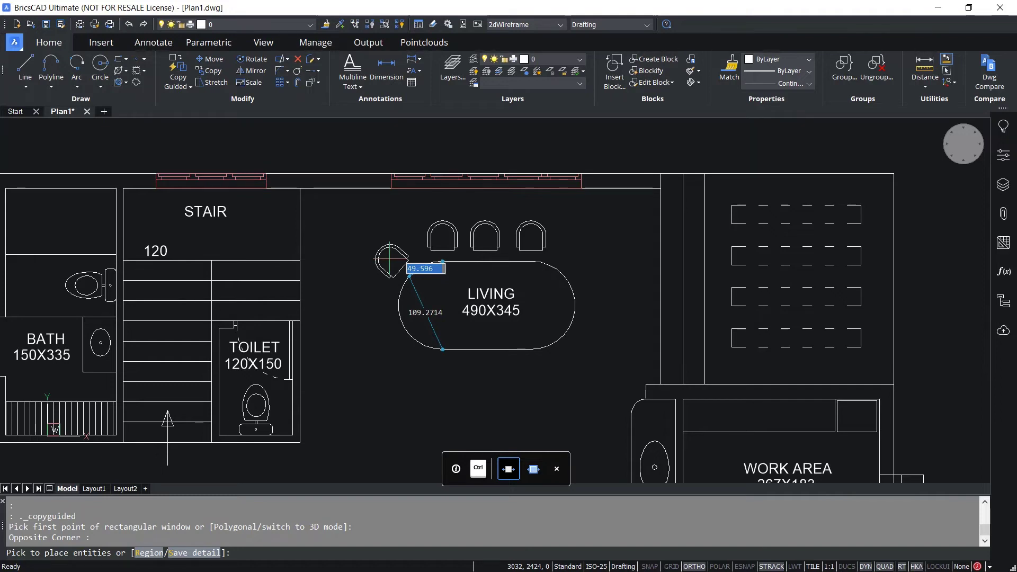
Step: Place three more chair copies around the oval table's rounded end nearest the stair, each facing the curved edge
left_click(391, 261)
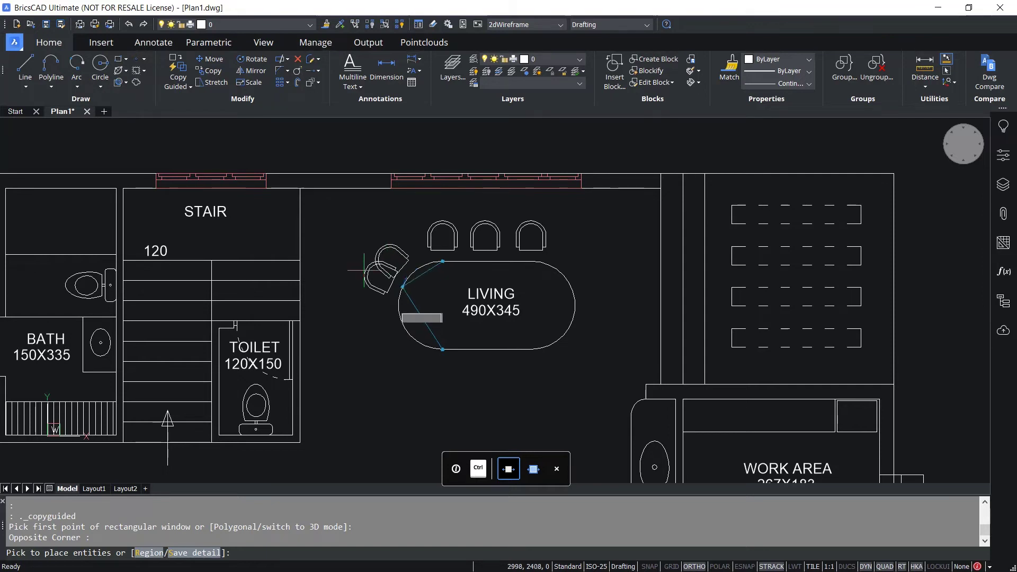
left_click(373, 305)
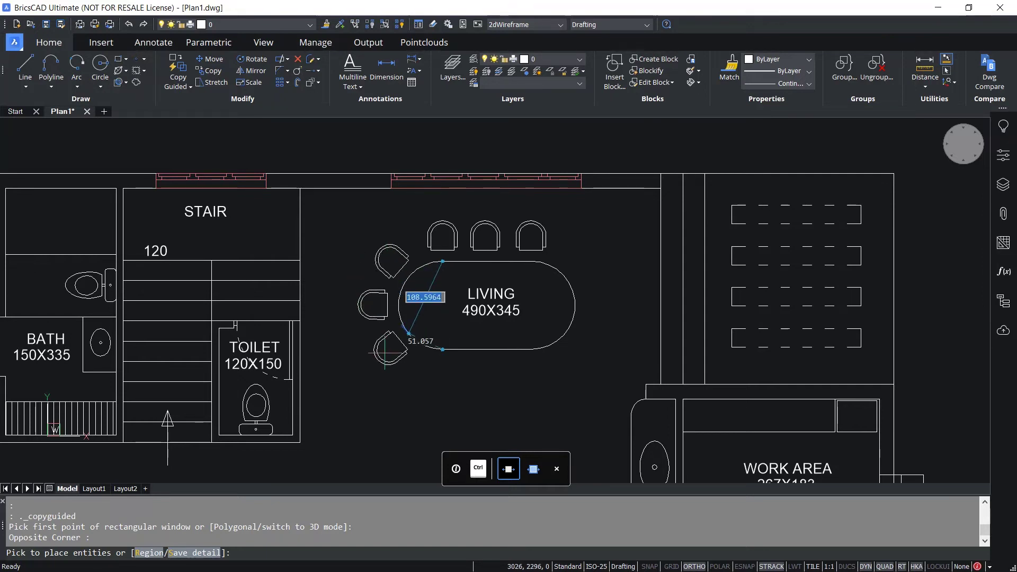
left_click(385, 353)
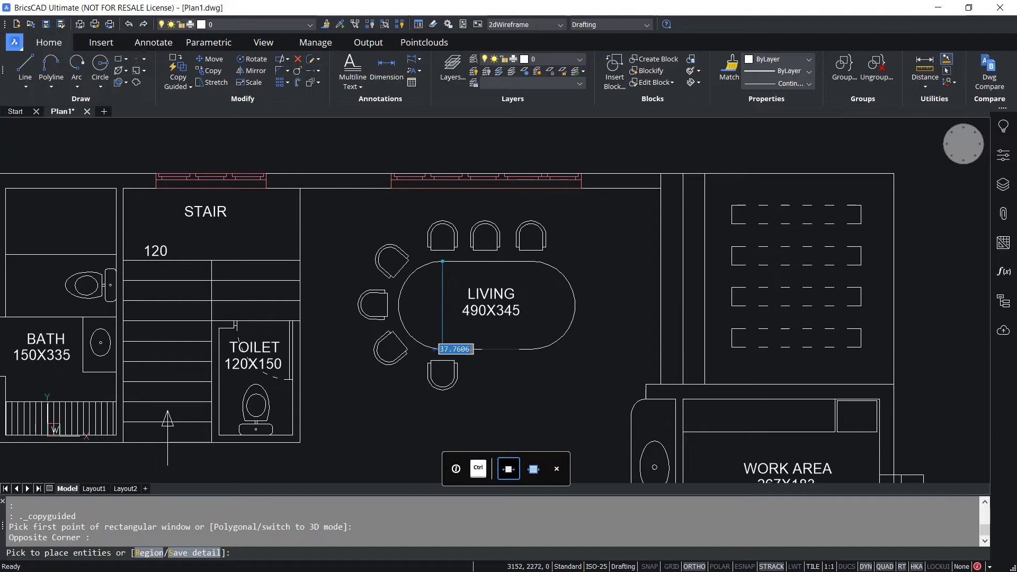
Step: Place three chairs along the oval table's lower edge and one at the rounded end away from the stair, and finish the guided copy
left_click(442, 371)
left_click(485, 370)
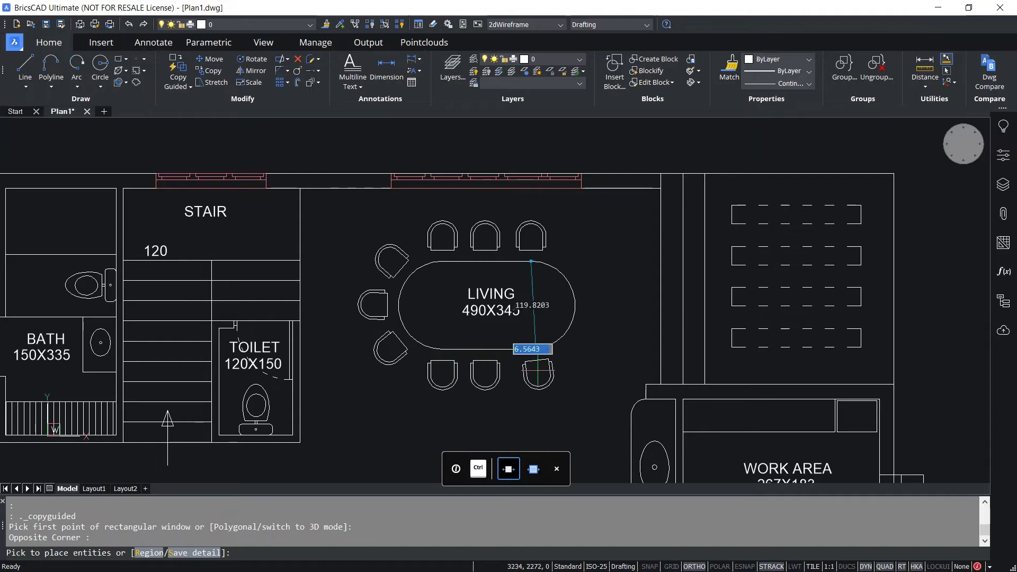
left_click(526, 371)
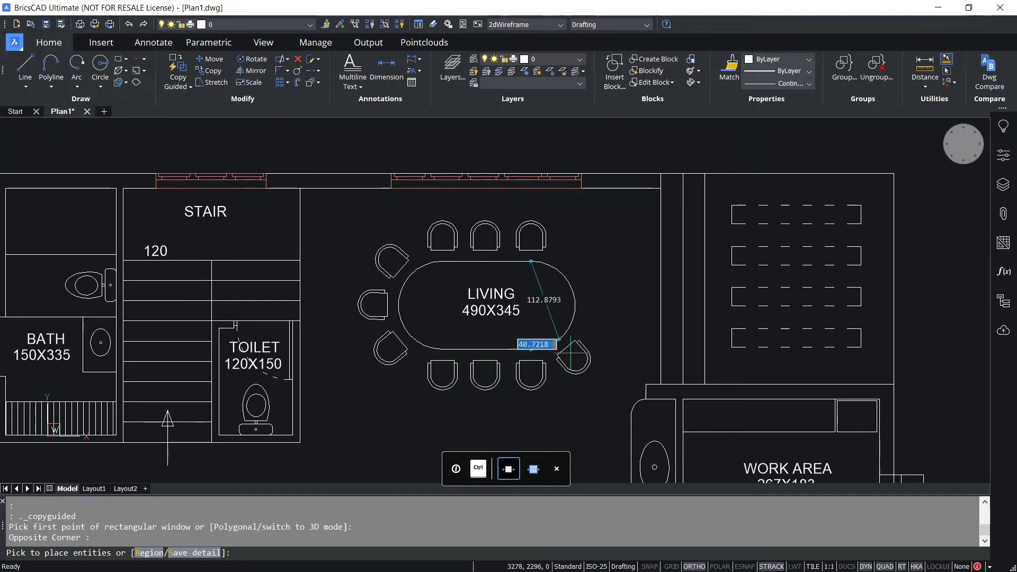
left_click(590, 306)
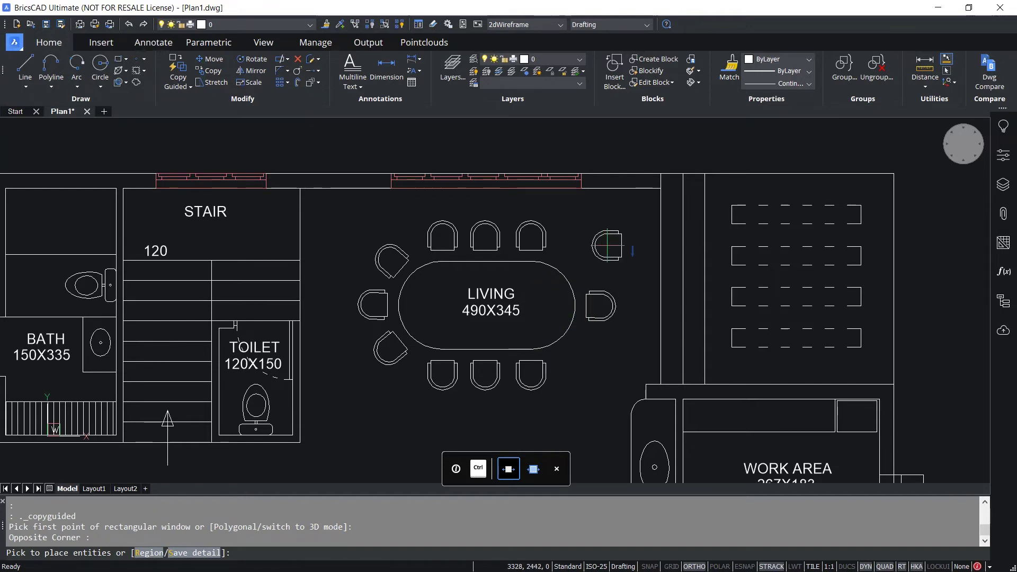
key("Return")
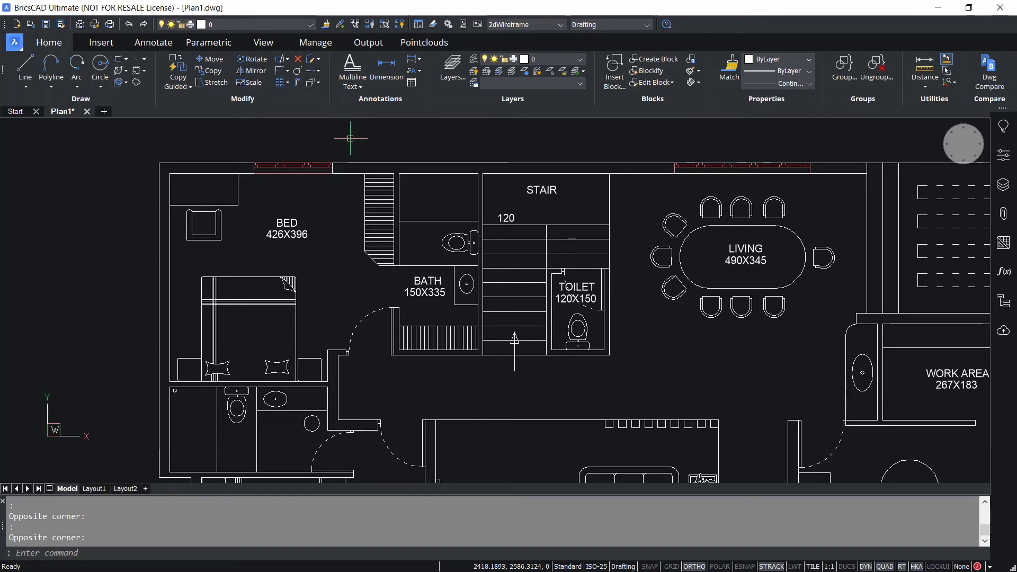
Step: Use Move Guided with a rectangular selection to move the upper bedroom's window into the outer wall above the stair
left_click(183, 89)
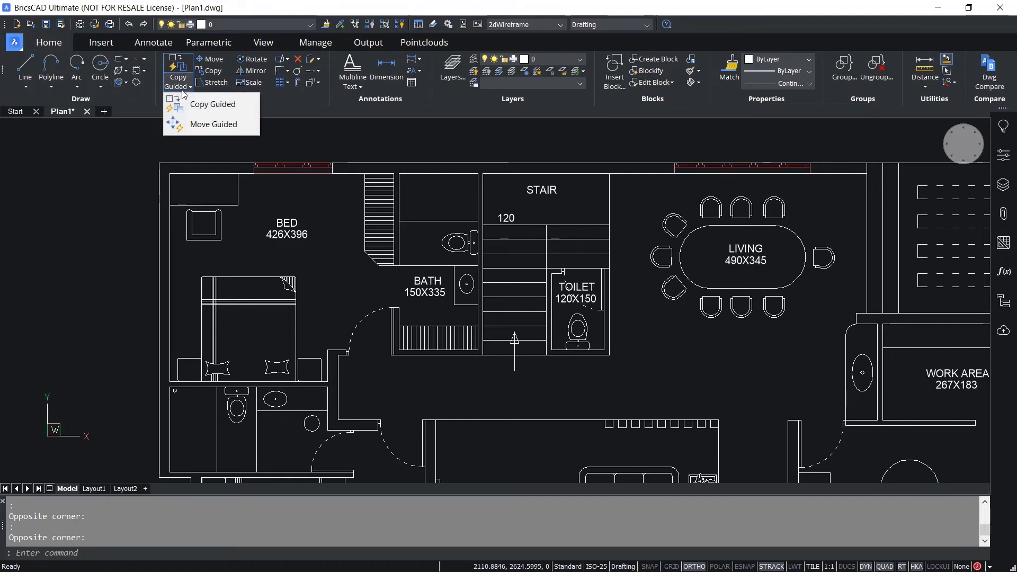
left_click(202, 125)
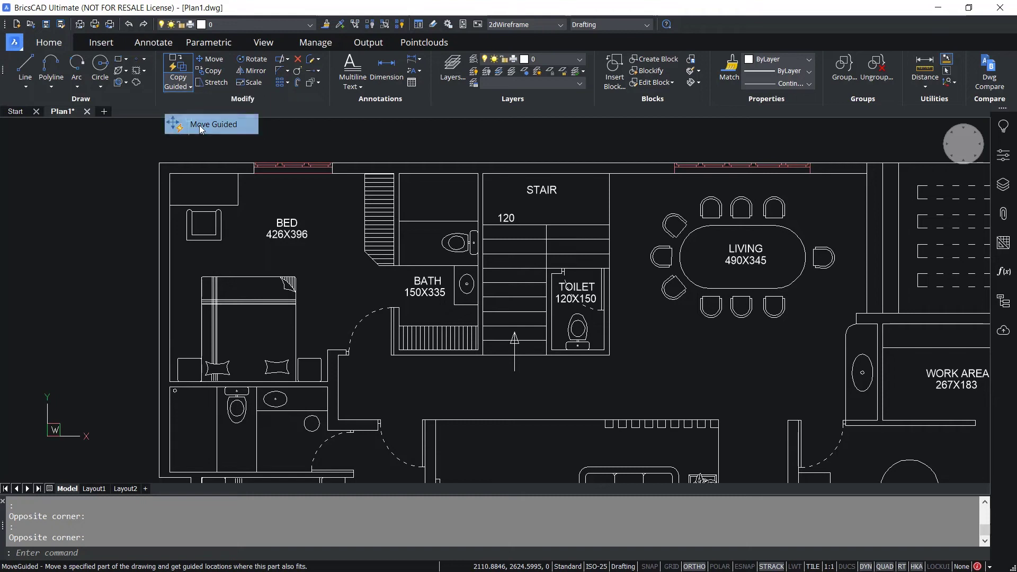
left_click(246, 149)
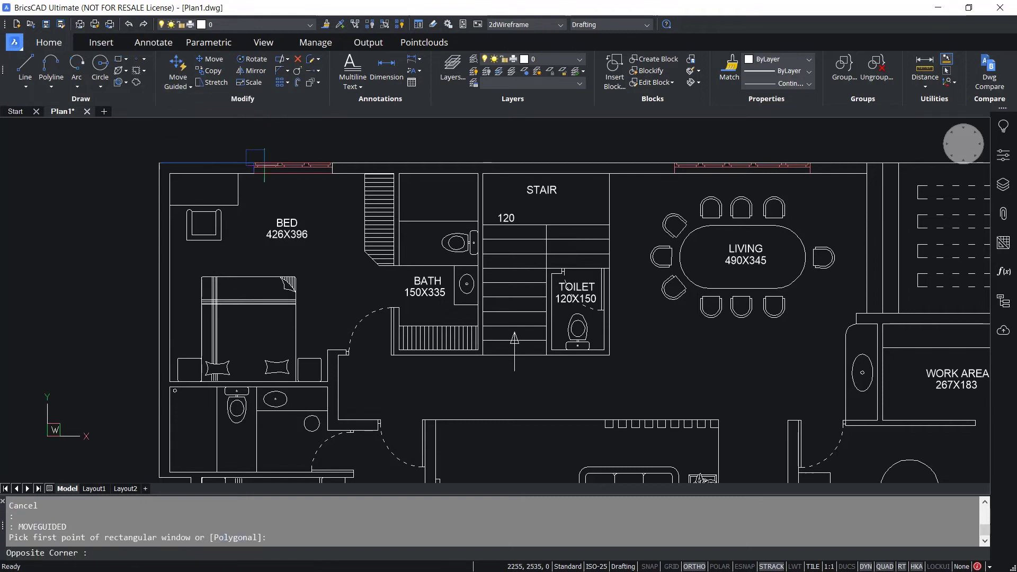
left_click(340, 183)
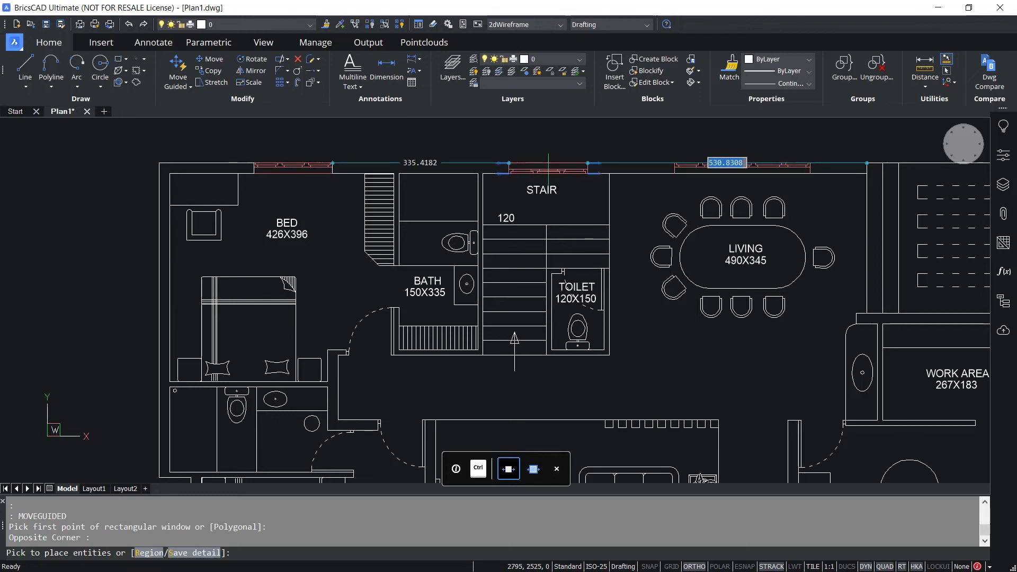
left_click(548, 163)
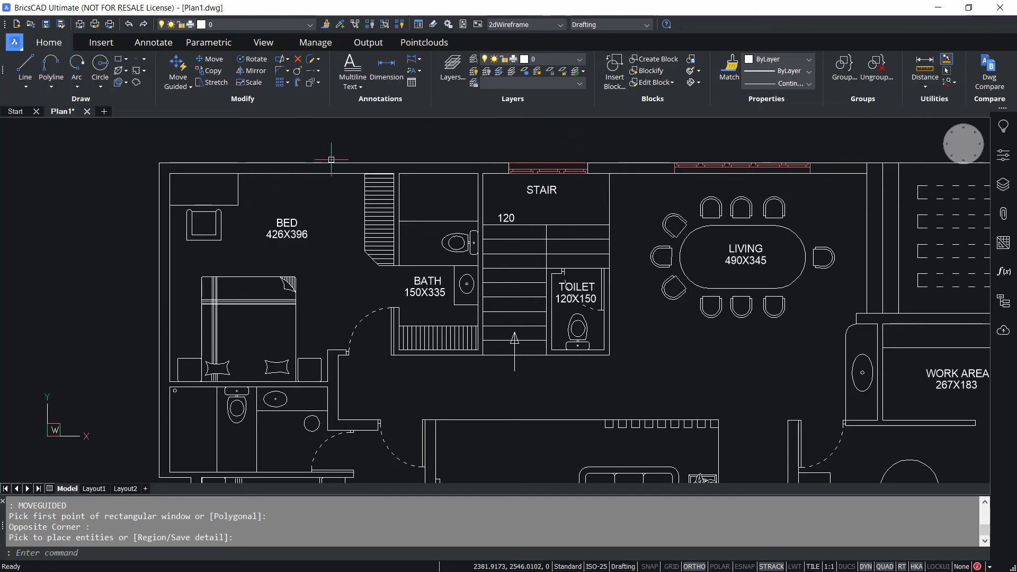
Step: Erase the window in the wall above the stair to check the wall opening, and undo the erase
mouse_move(315, 175)
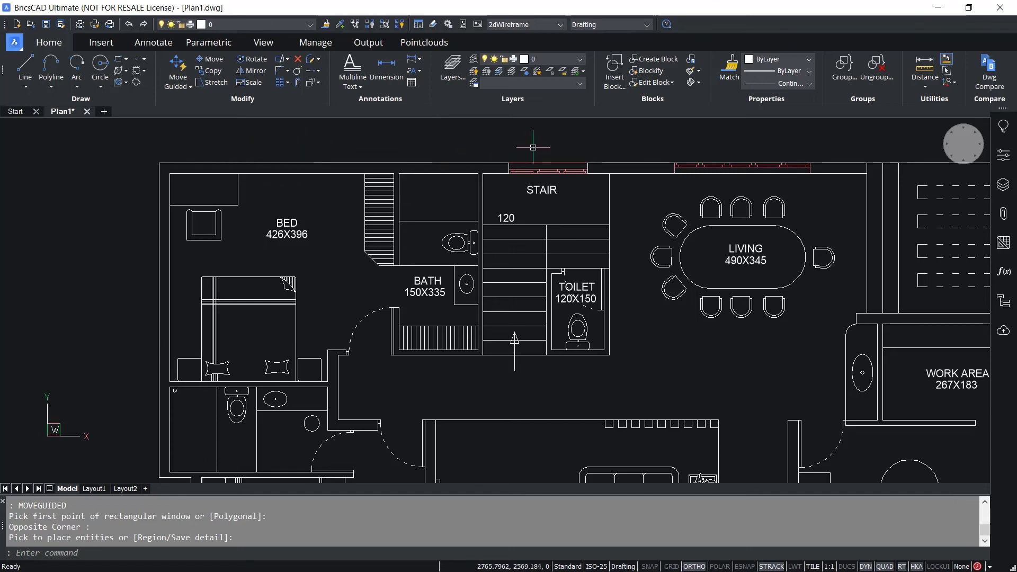
left_click(537, 169)
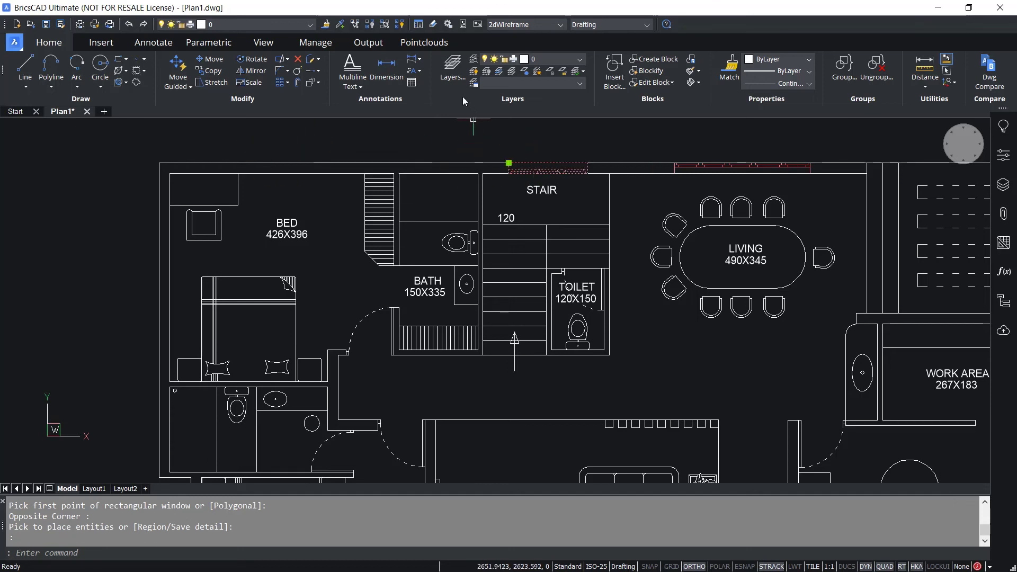
type("e")
key("Return")
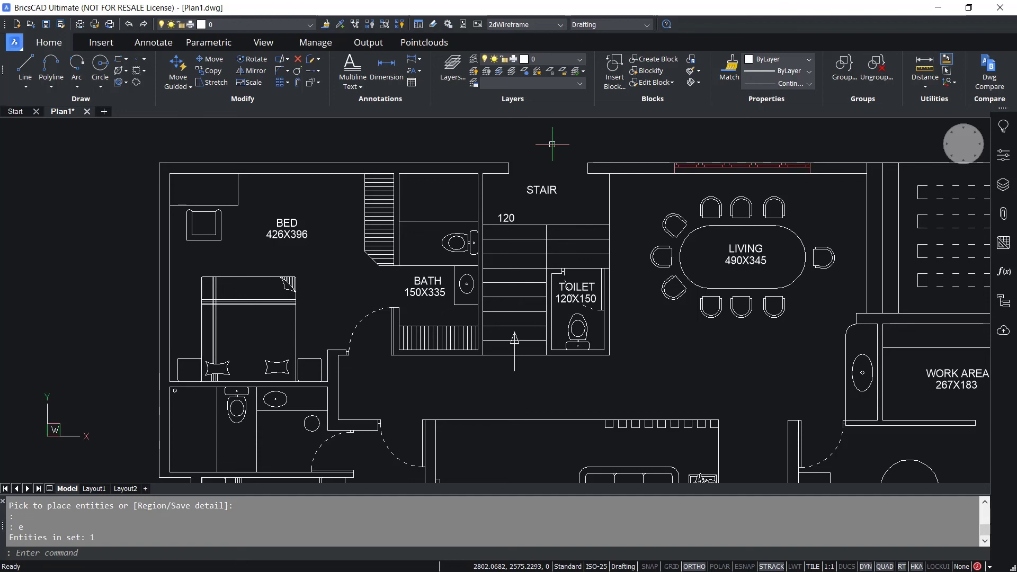
type("u")
key("Return")
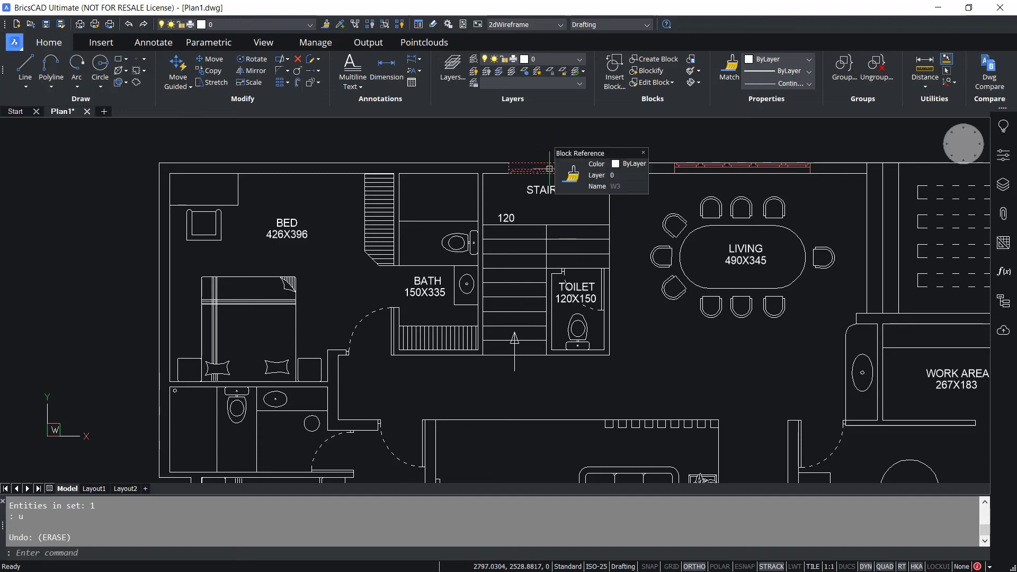
Step: Use Move Guided with a rectangular selection to move the window above the stair into the upper bedroom's outer side wall
left_click(179, 88)
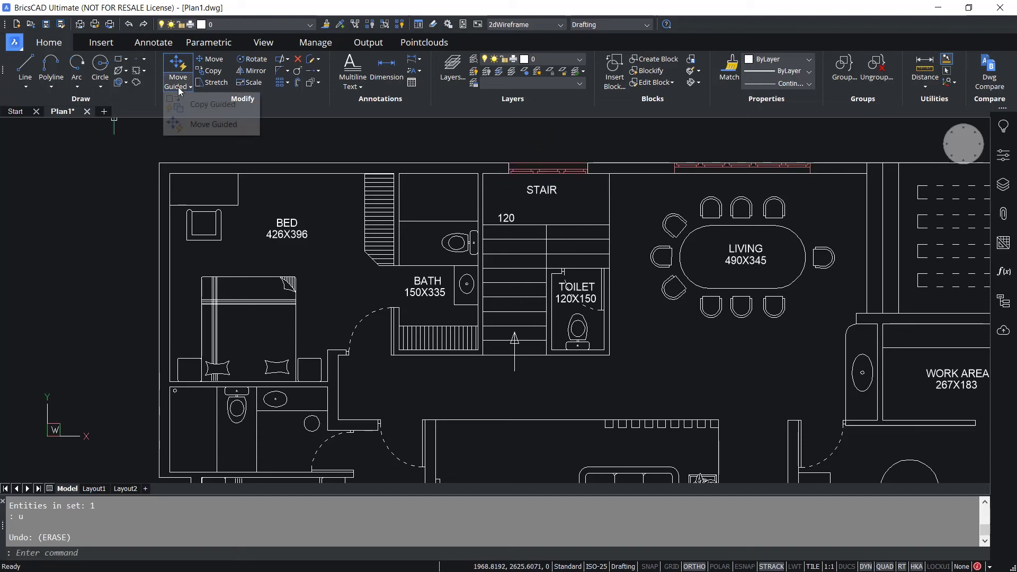
left_click(204, 124)
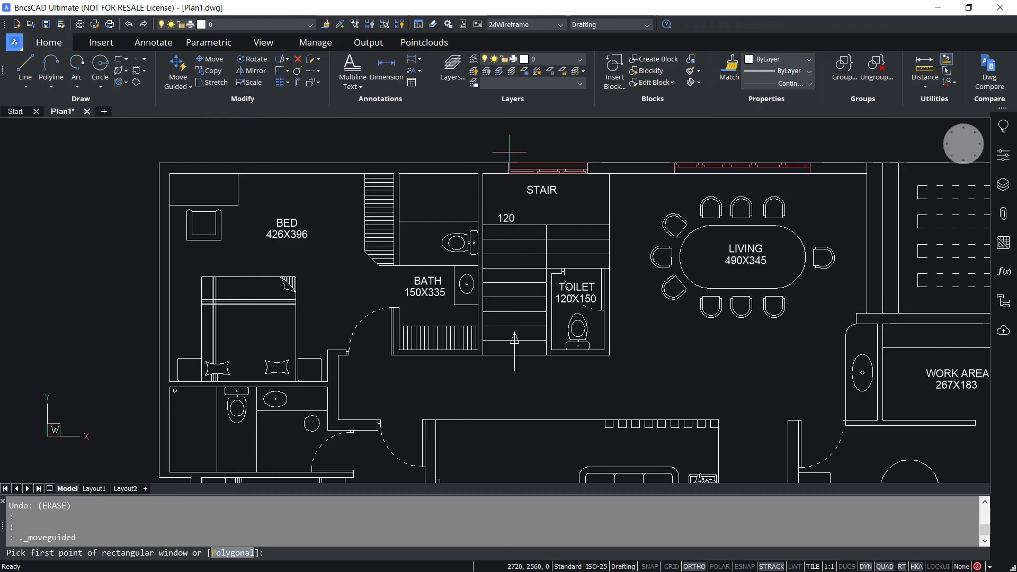
left_click(491, 152)
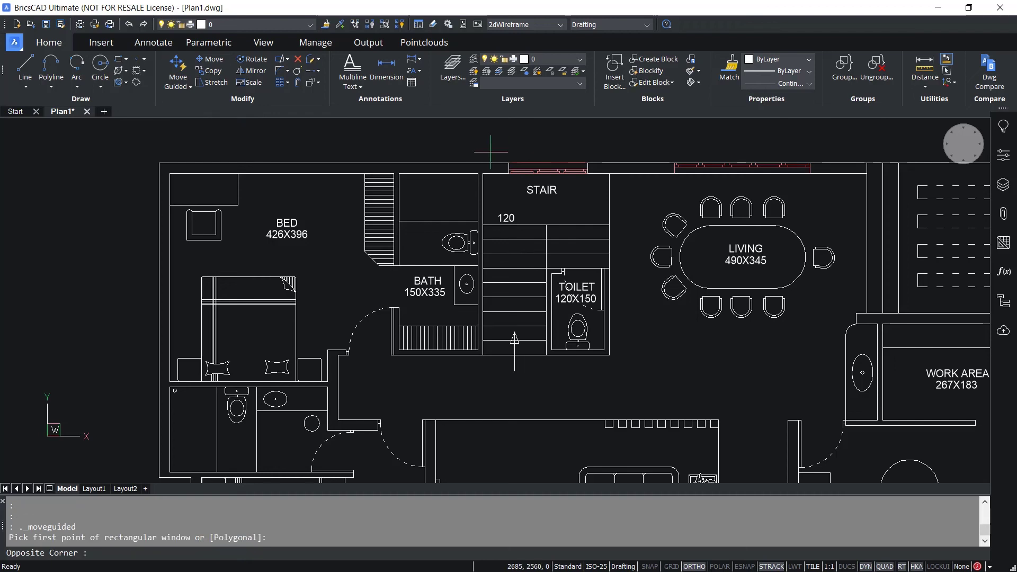
left_click(594, 183)
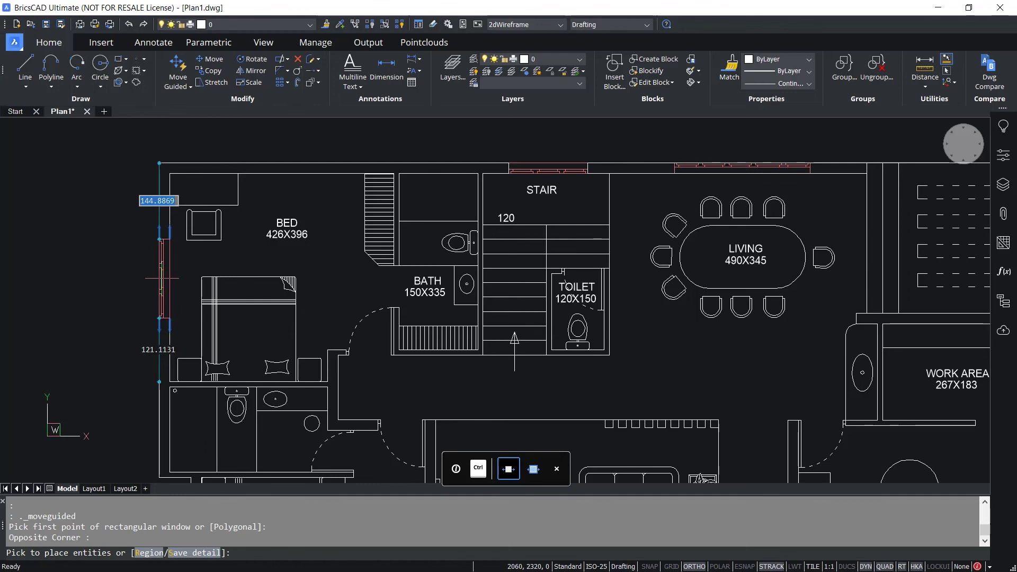
left_click(162, 278)
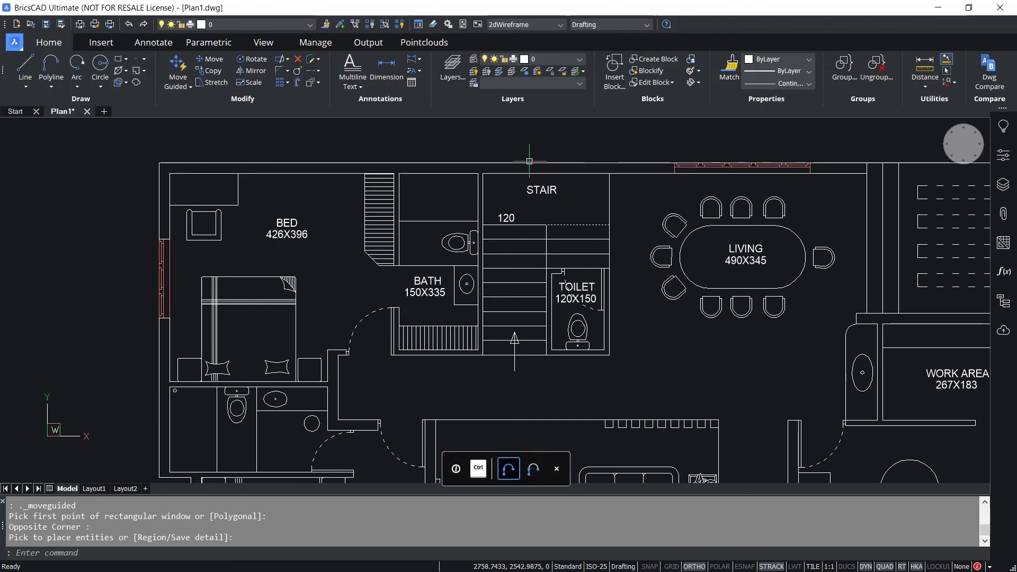